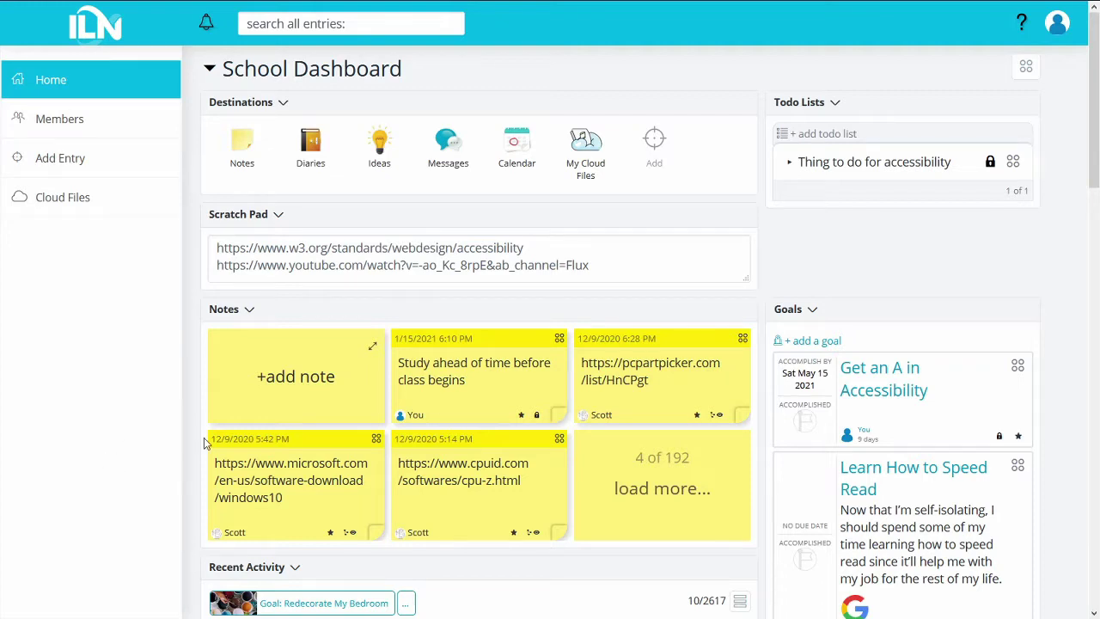
# - Open the note about studying ahead of time for editing and expand the "Thing to do for accessibility" list
pyautogui.doubleClick(448, 363)
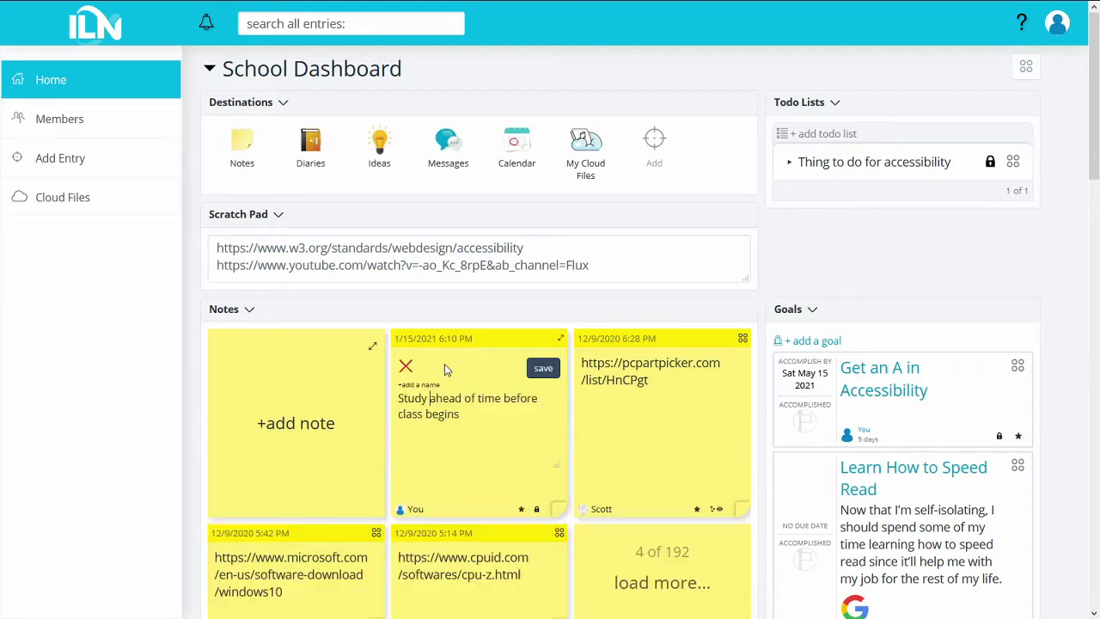
pyautogui.click(913, 163)
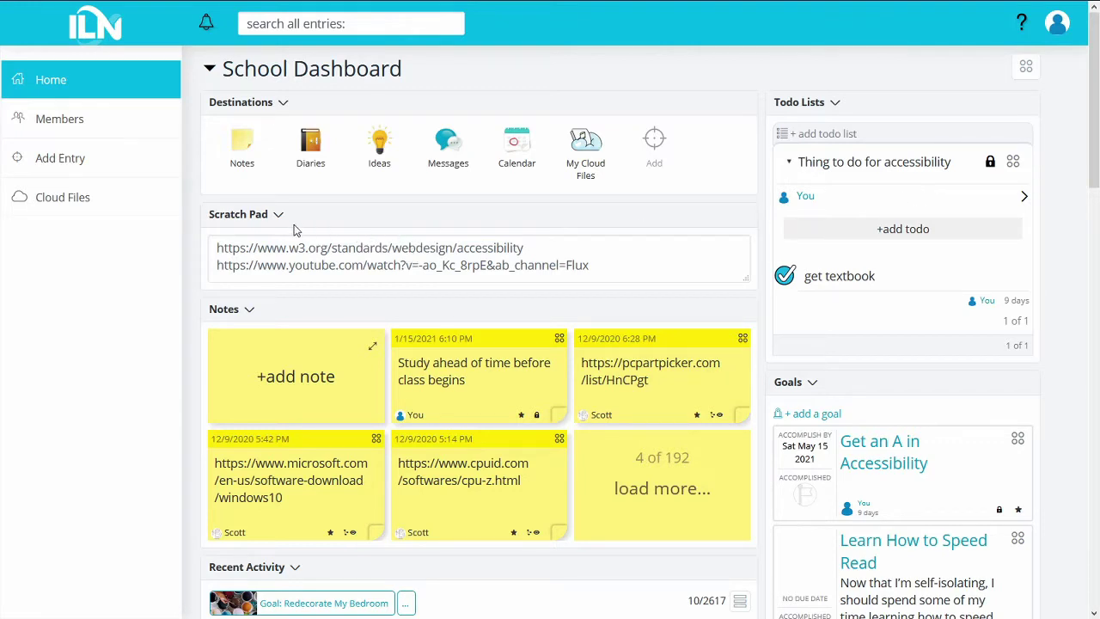
# - Start a new entry of type Note and name it "Things you can learn about accessibility"
pyautogui.click(123, 173)
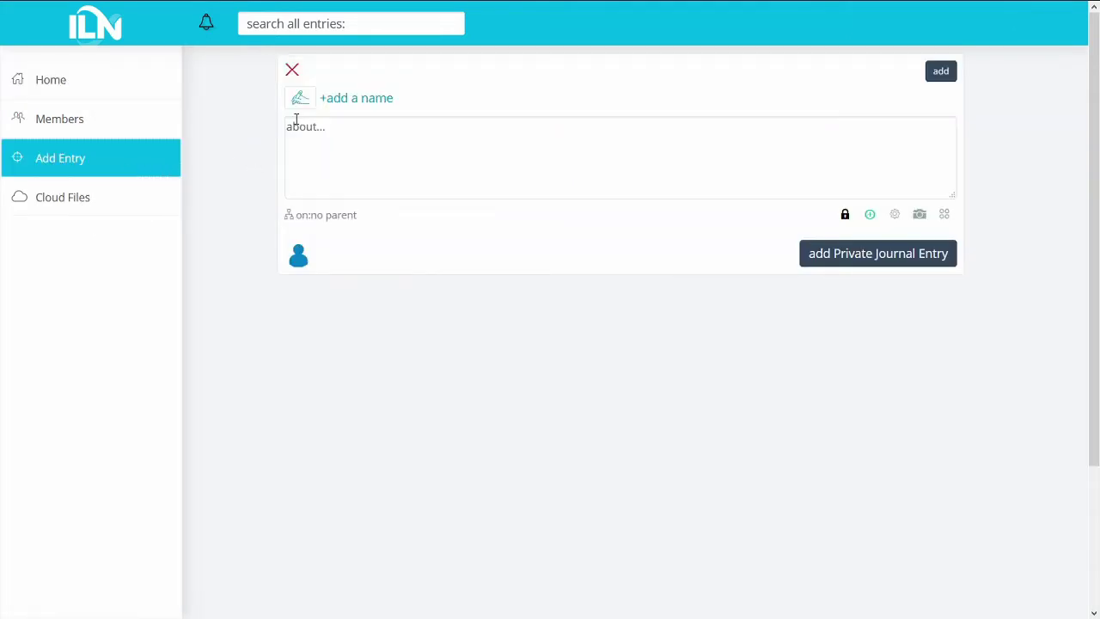
pyautogui.click(303, 104)
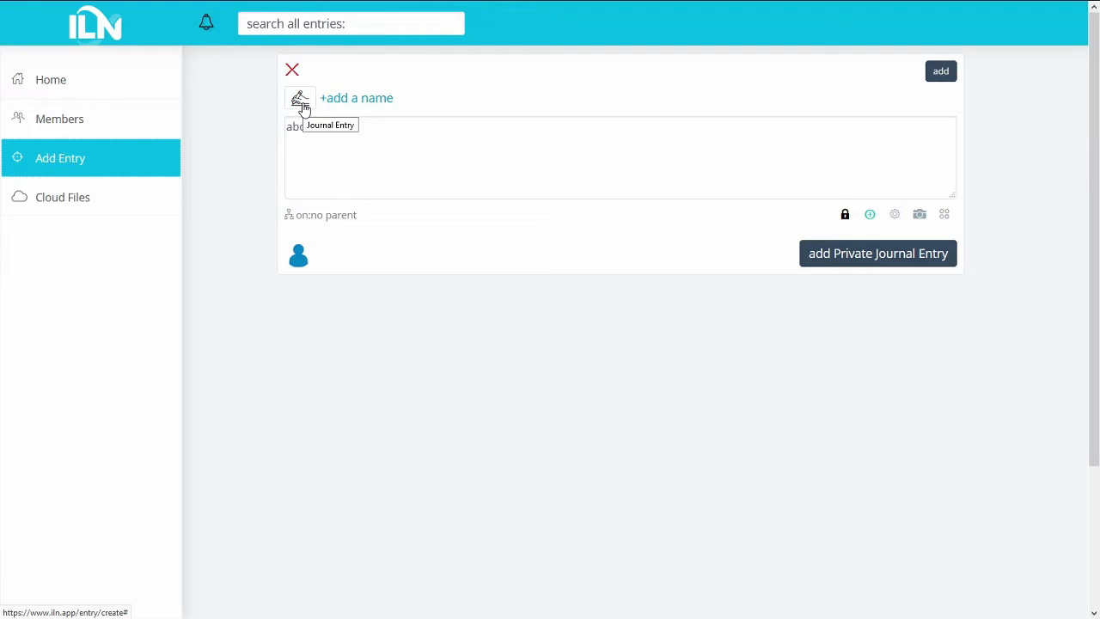
pyautogui.click(302, 104)
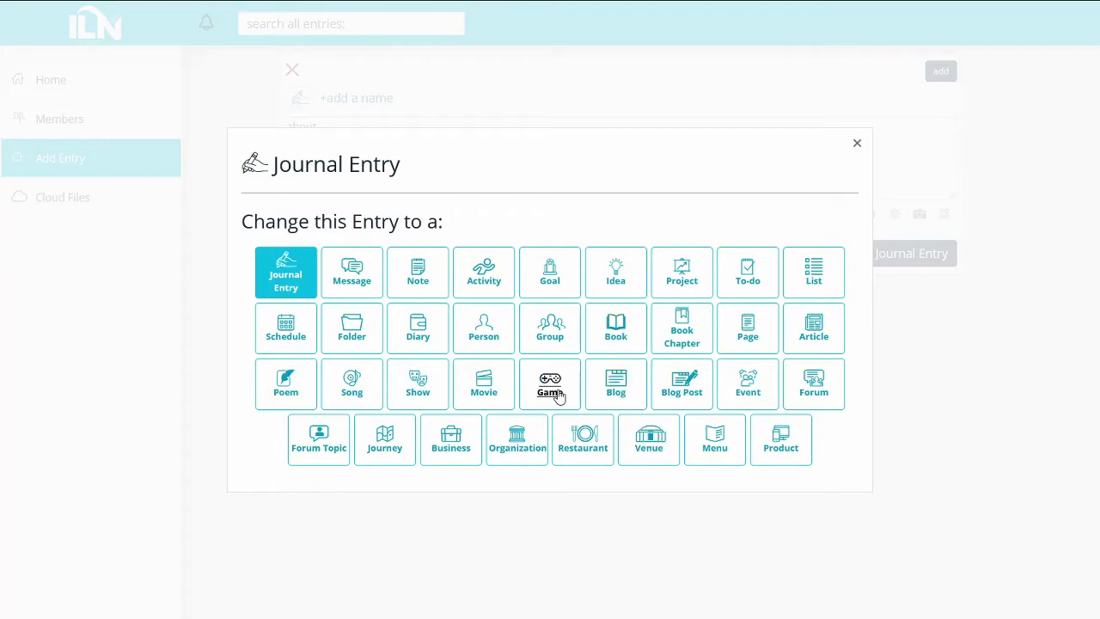
pyautogui.click(421, 291)
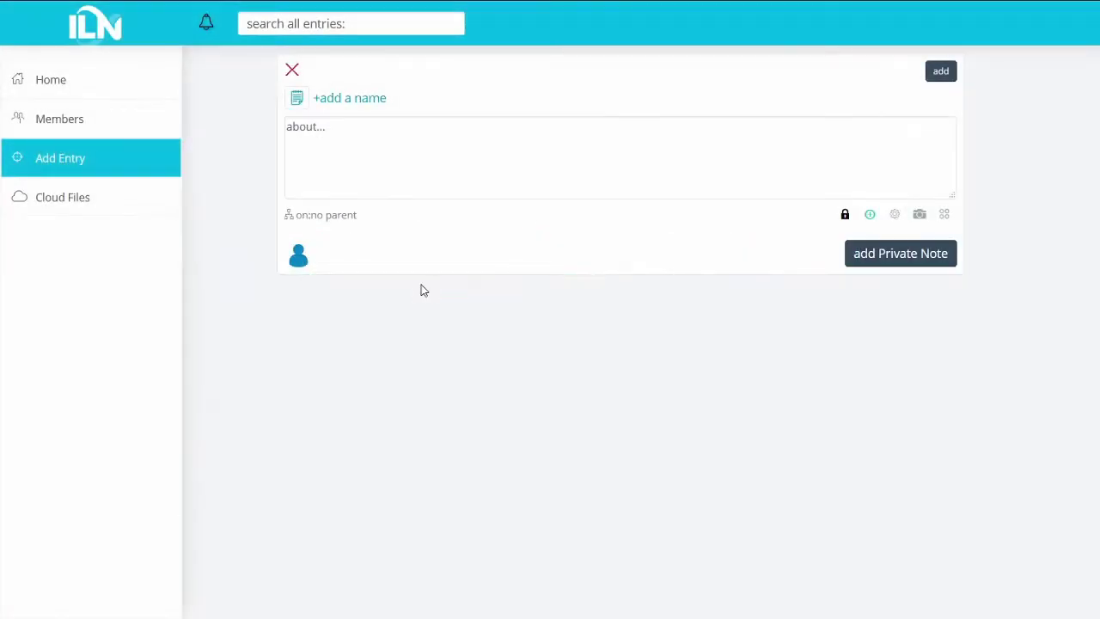
pyautogui.click(355, 102)
pyautogui.write('Things y')
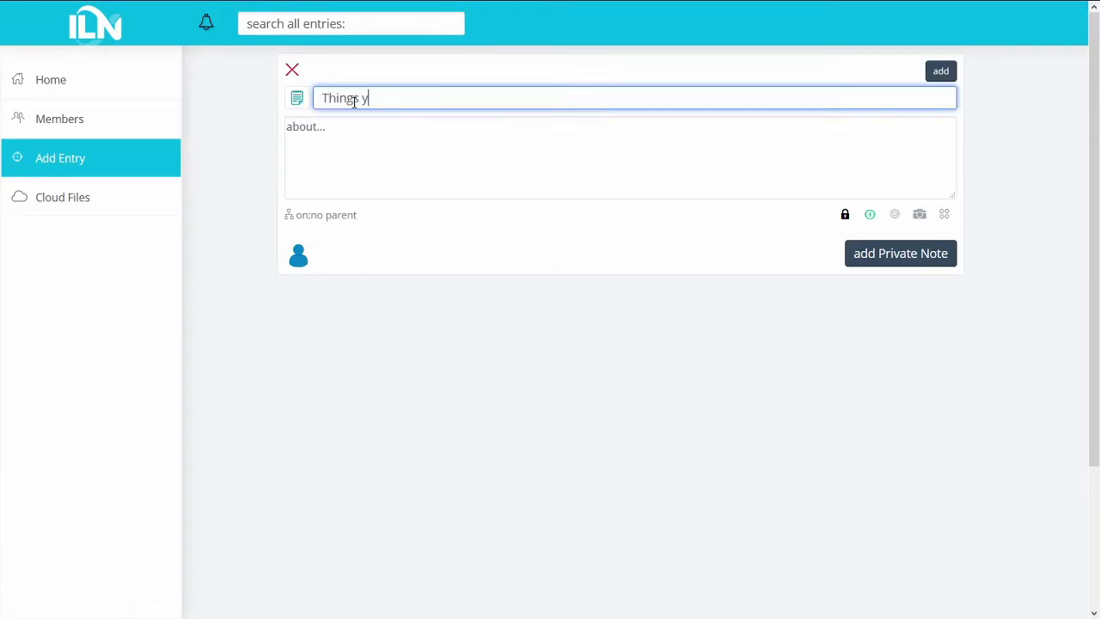
pyautogui.write('ou can learn about accessibility')
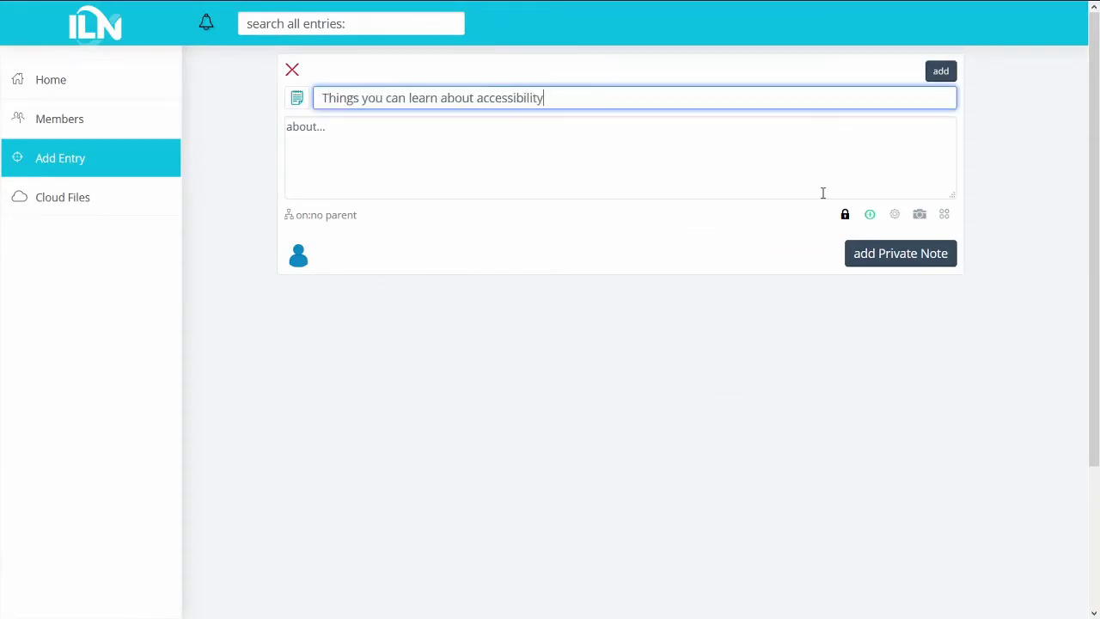
# - Add a Todos component to the new note and create it as a private note
pyautogui.click(895, 215)
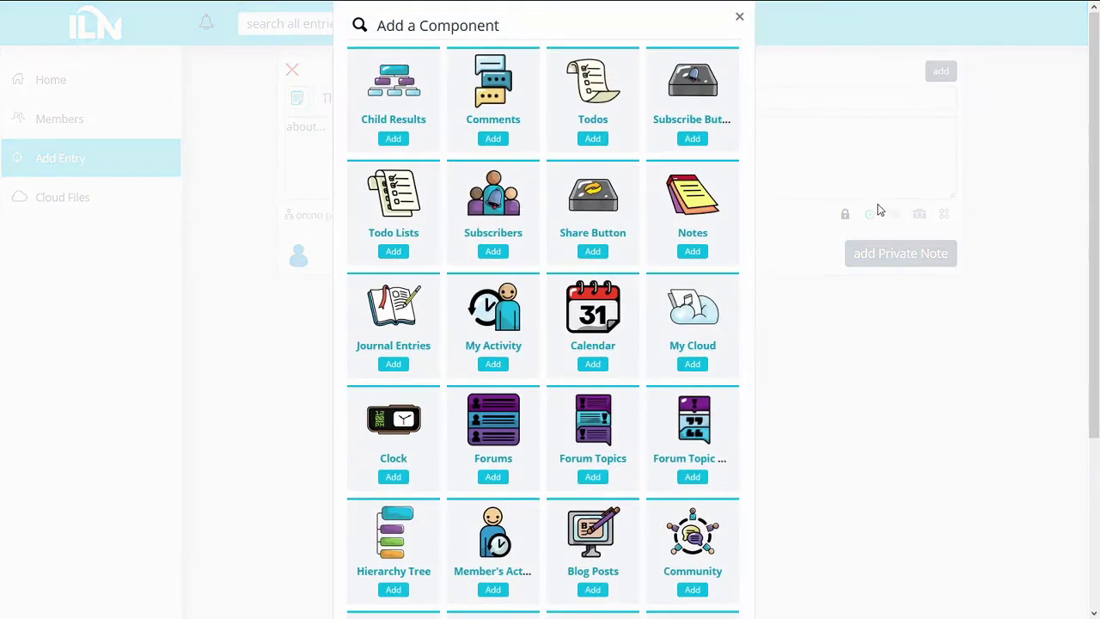
pyautogui.click(593, 140)
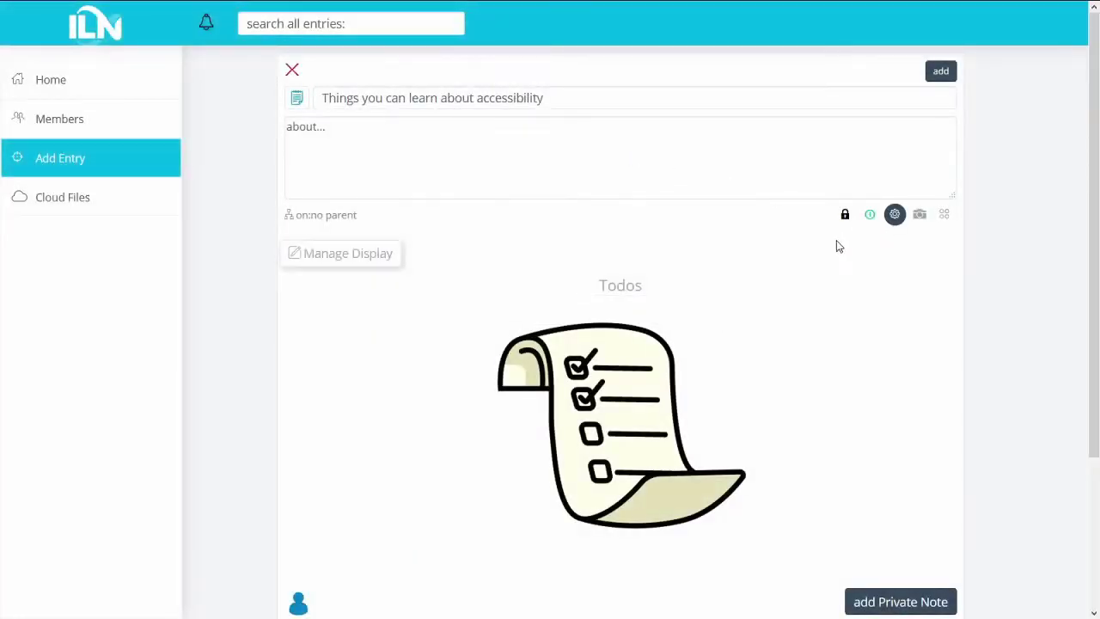
pyautogui.click(940, 76)
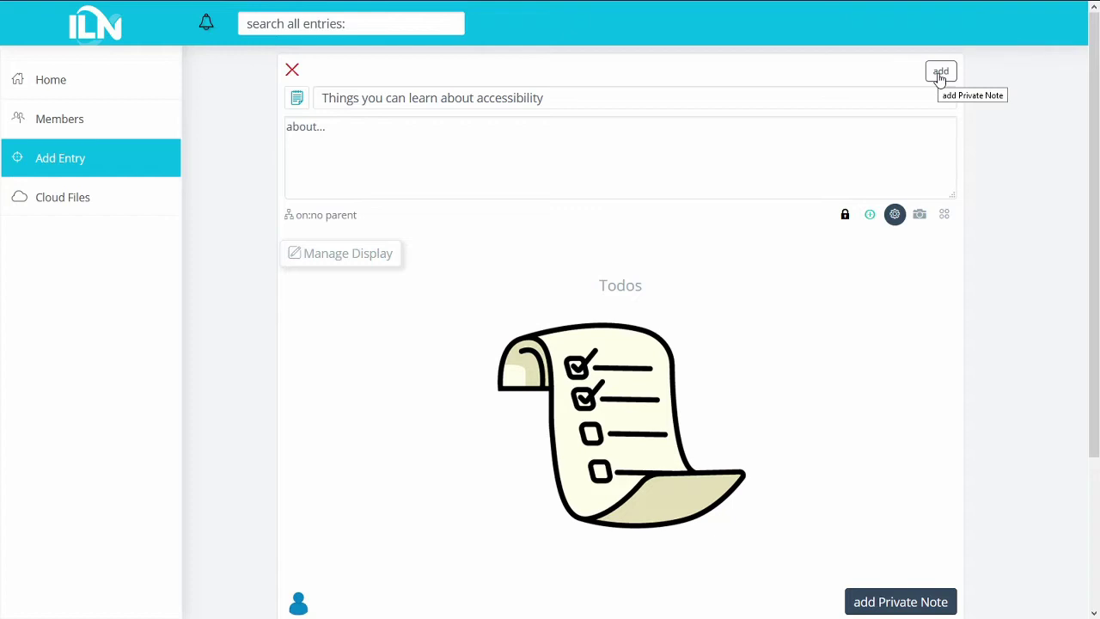
pyautogui.click(940, 76)
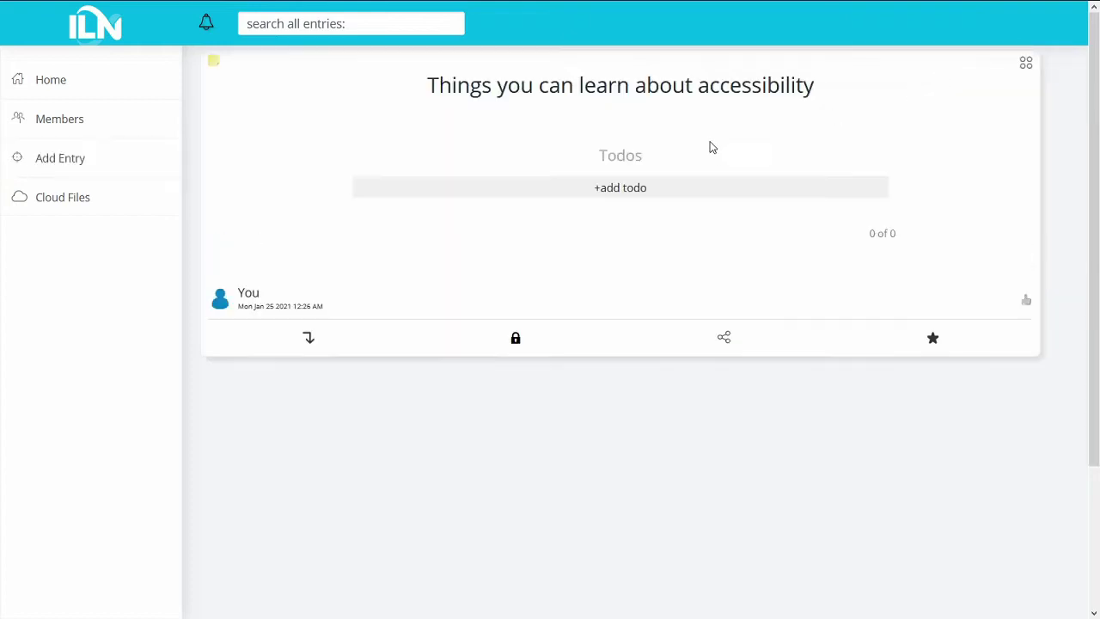
# - Copy the W3C accessibility web address from the Scratch Pad on the home dashboard
pyautogui.click(126, 95)
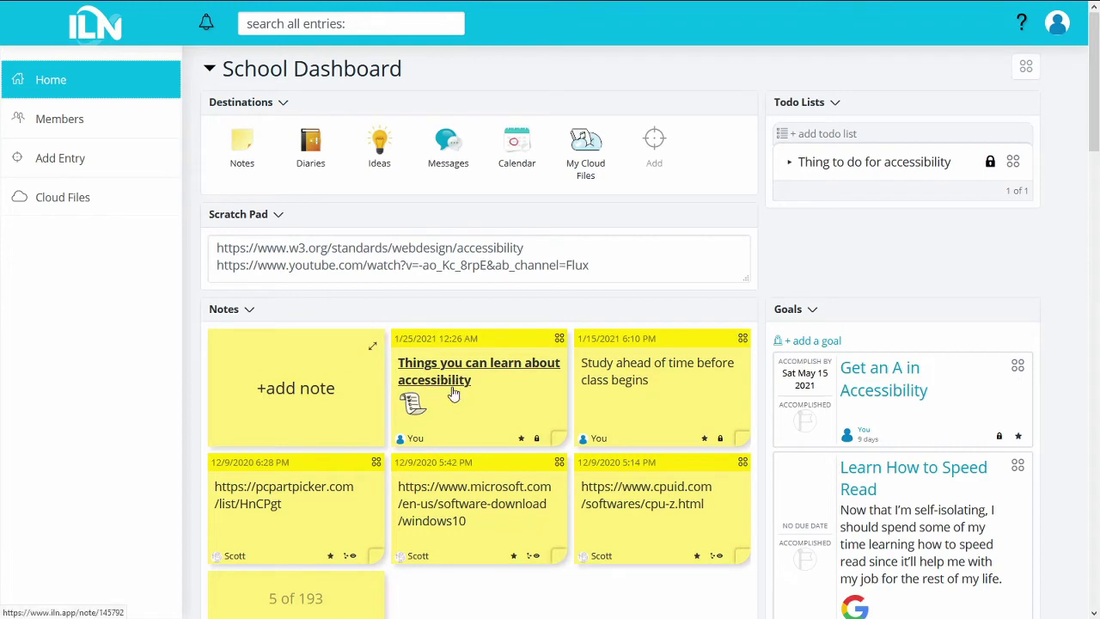
pyautogui.tripleClick(442, 249)
pyautogui.hotkey('ctrl', 'c')
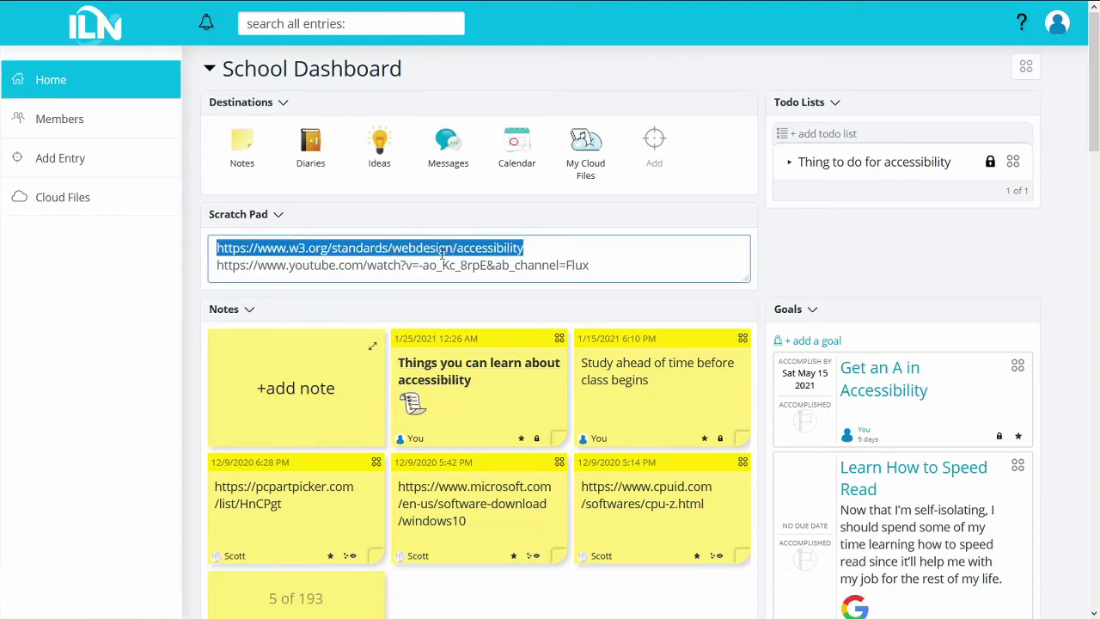
# - In the "Things you can learn about accessibility" note, add the todos "use proper headers", "navigation for screen readers" and "additional tools for accessibility"
pyautogui.click(453, 375)
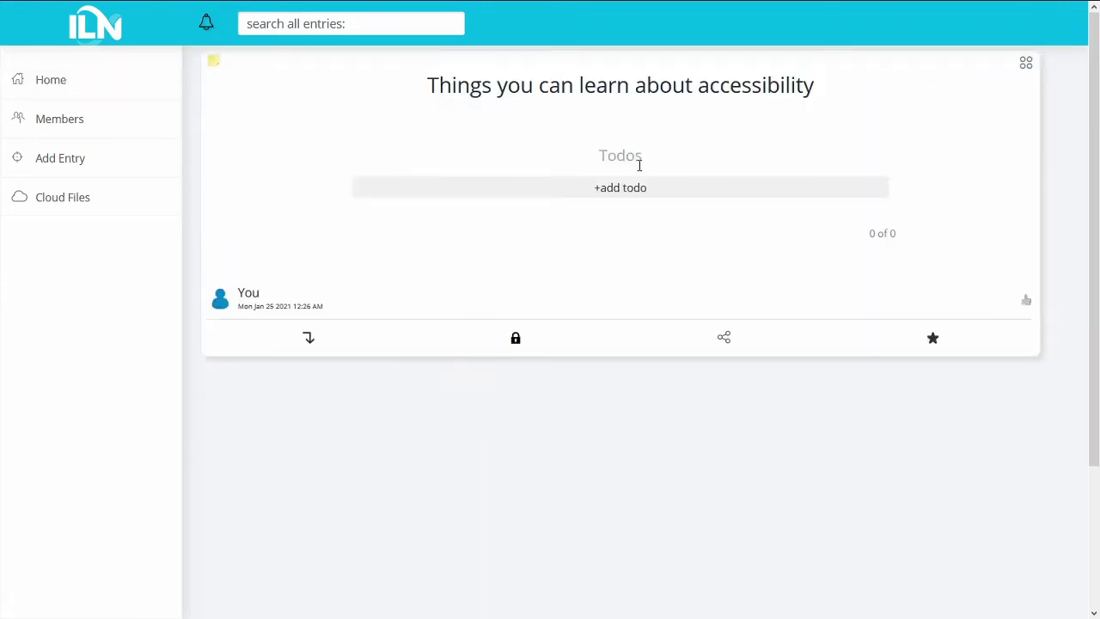
pyautogui.click(615, 188)
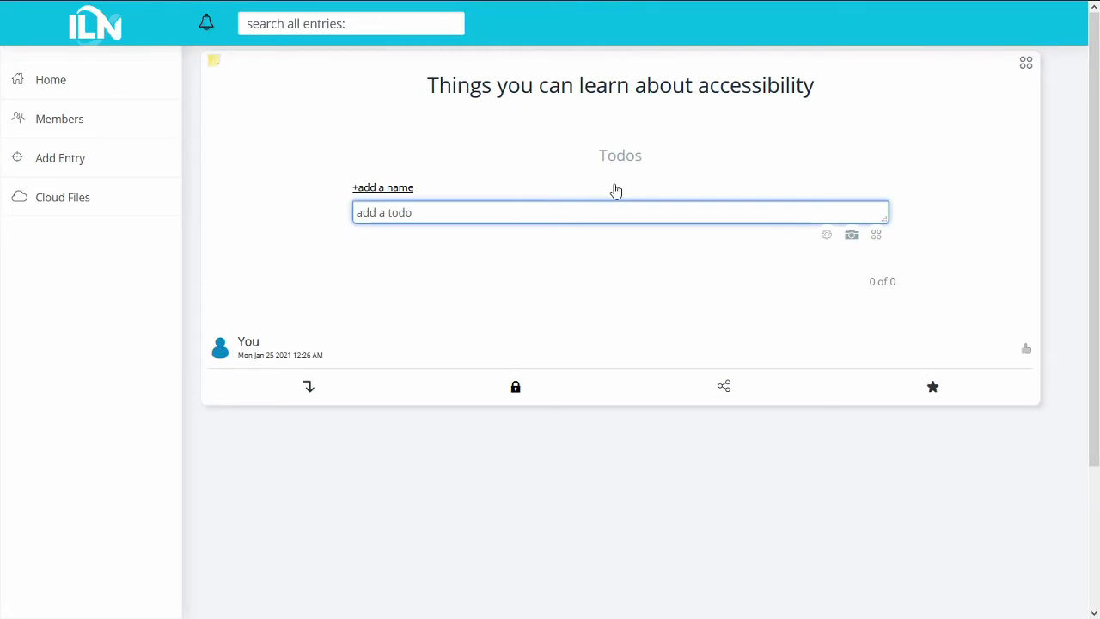
pyautogui.write('use proper headers')
pyautogui.press('Return')
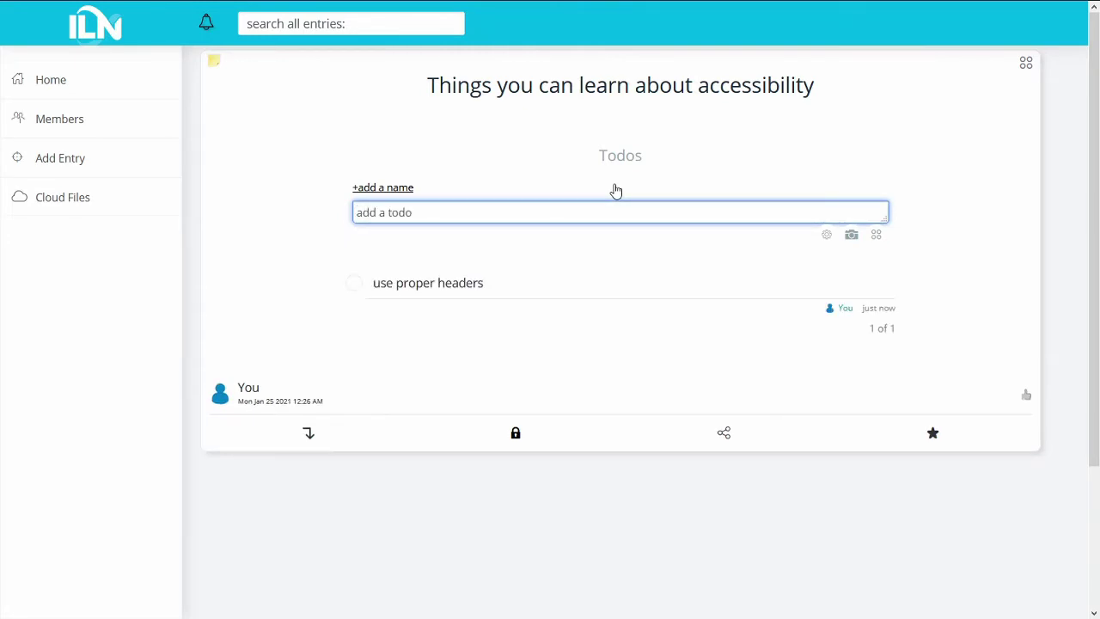
pyautogui.write('navigation for screen readers')
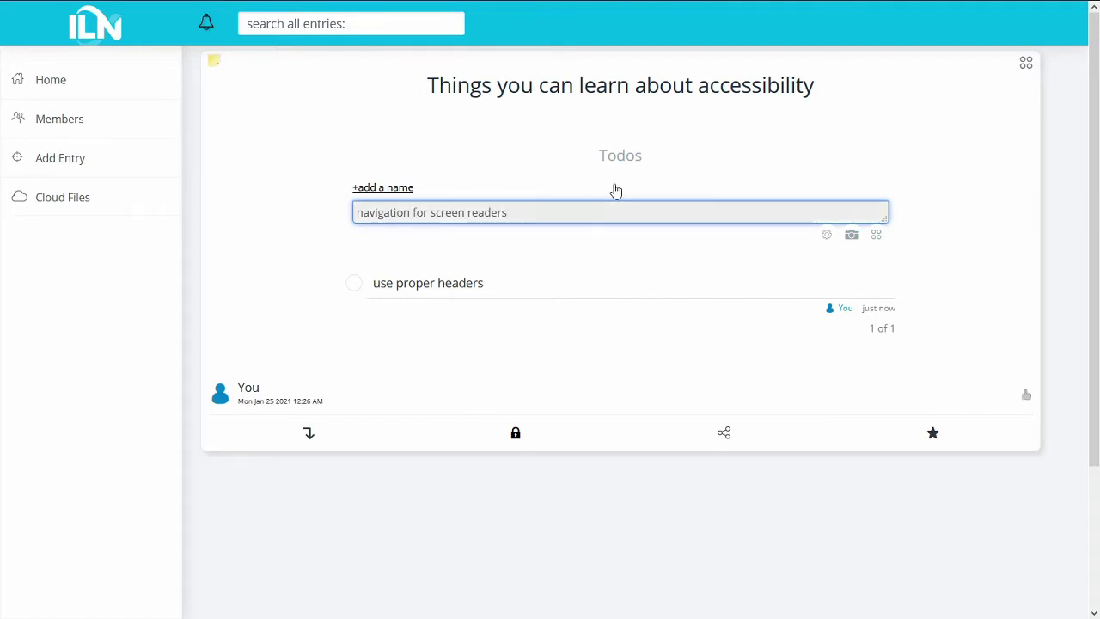
pyautogui.press('Return')
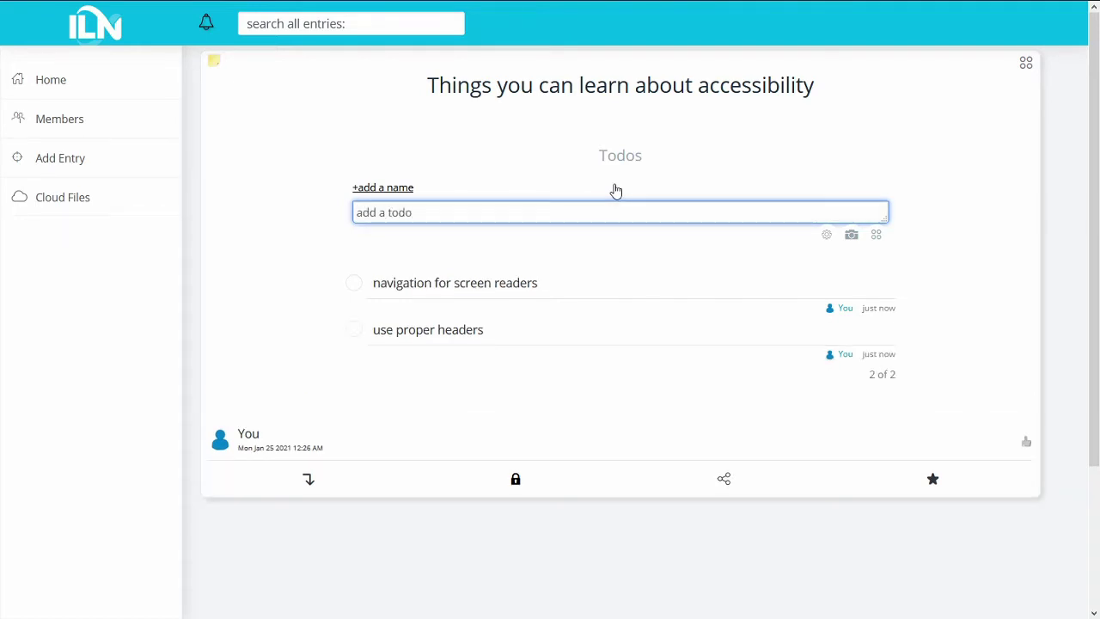
pyautogui.write('additional tools for accessibility')
pyautogui.press('Return')
pyautogui.click(945, 224)
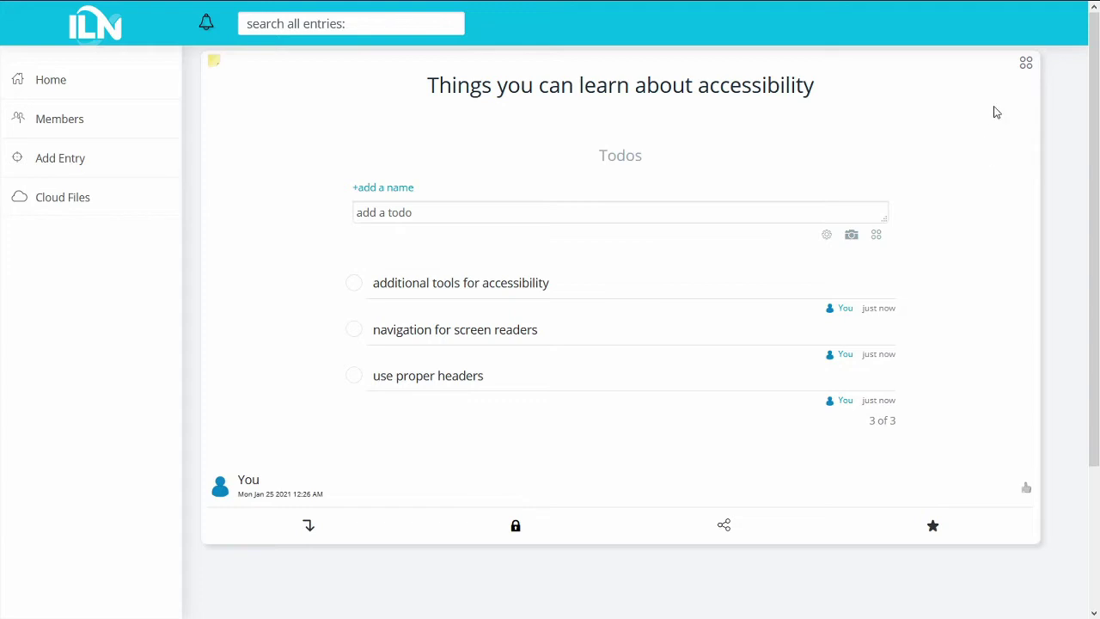
# - Edit the accessibility note to attach the copied W3C web address as a link, and save the note
pyautogui.click(1024, 67)
pyautogui.click(979, 144)
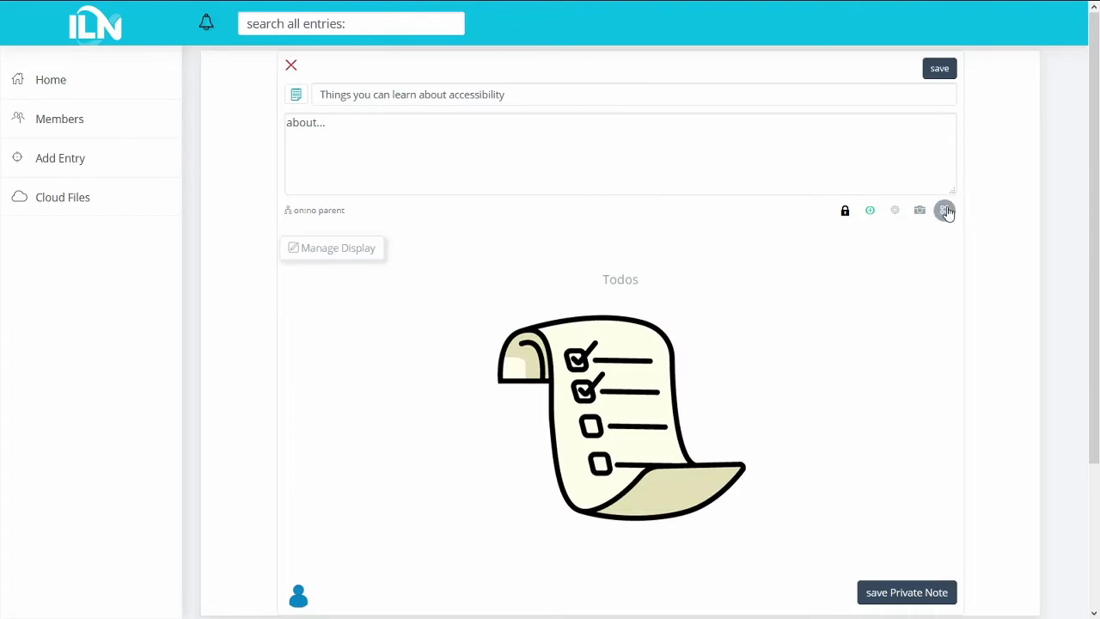
pyautogui.click(946, 210)
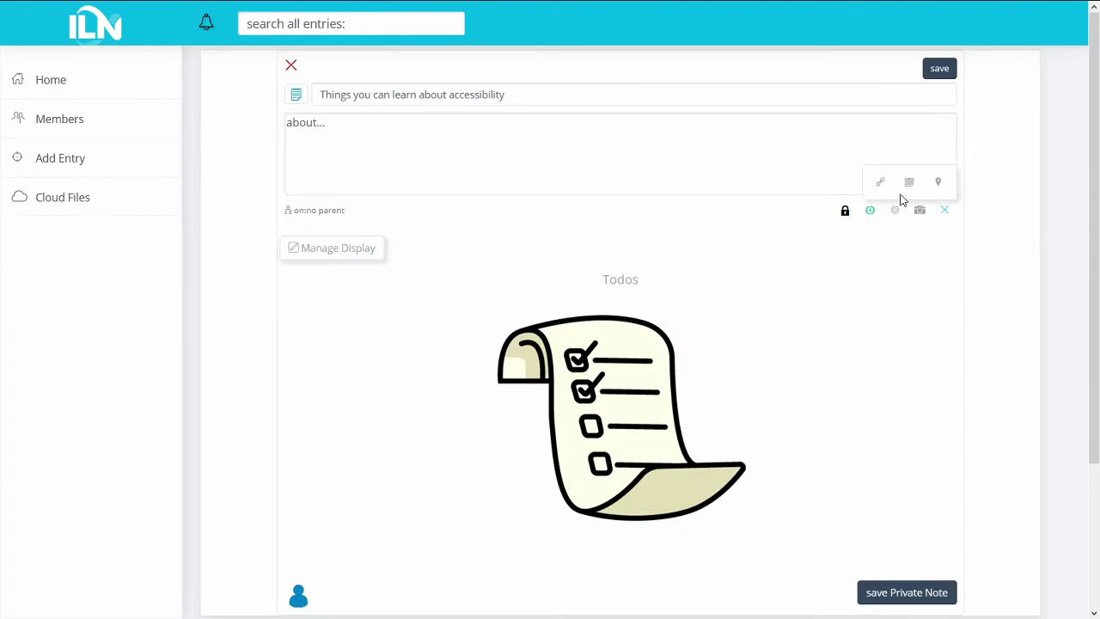
pyautogui.click(881, 183)
pyautogui.click(848, 216)
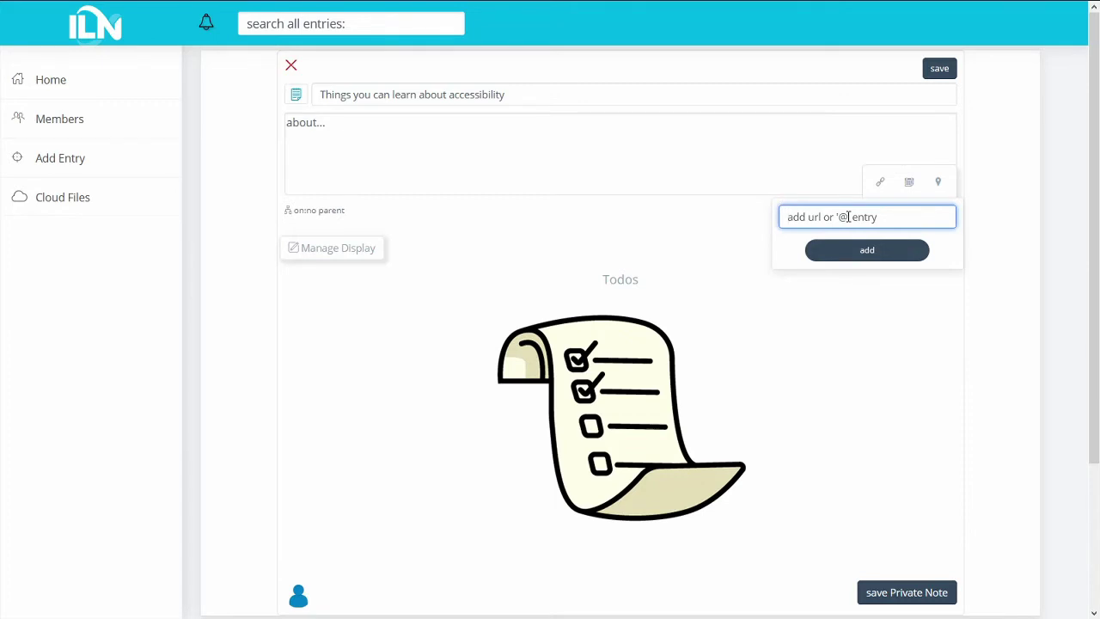
pyautogui.hotkey('ctrl', 'v')
pyautogui.click(856, 251)
pyautogui.scroll(-3, 657, 251)
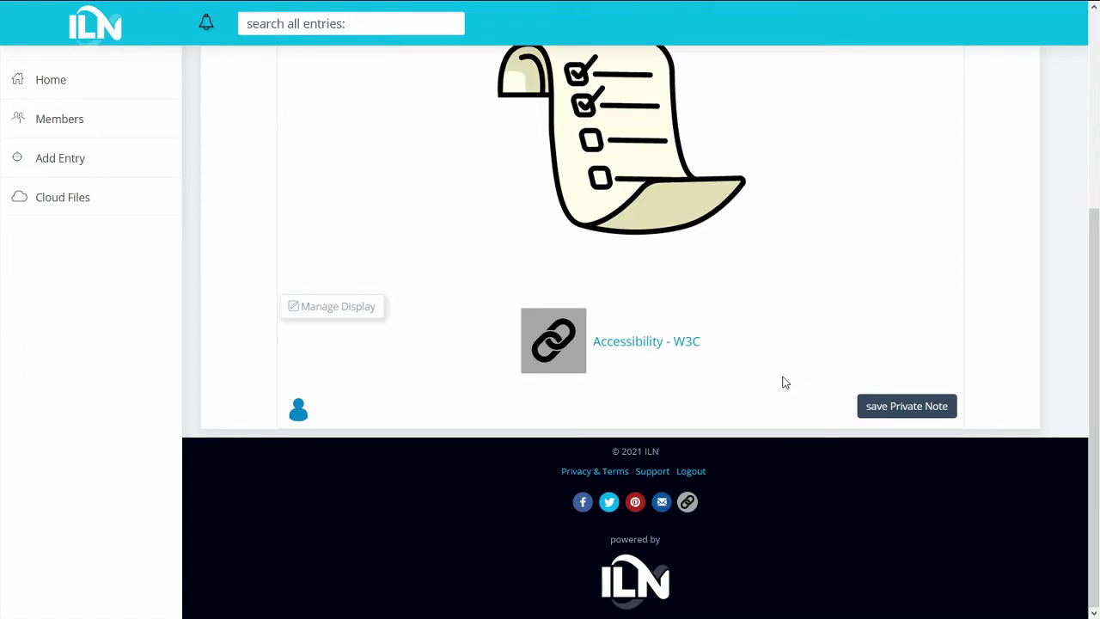
pyautogui.click(877, 410)
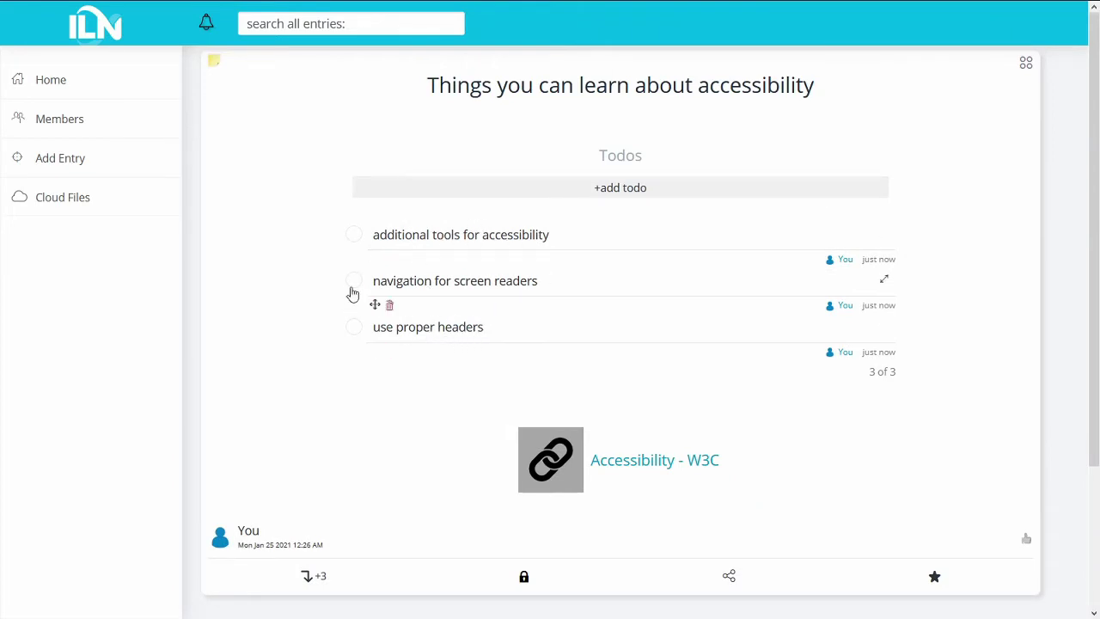
# - Return to the home dashboard, check Recent Activity, and copy the YouTube web address from the Scratch Pad
pyautogui.click(124, 89)
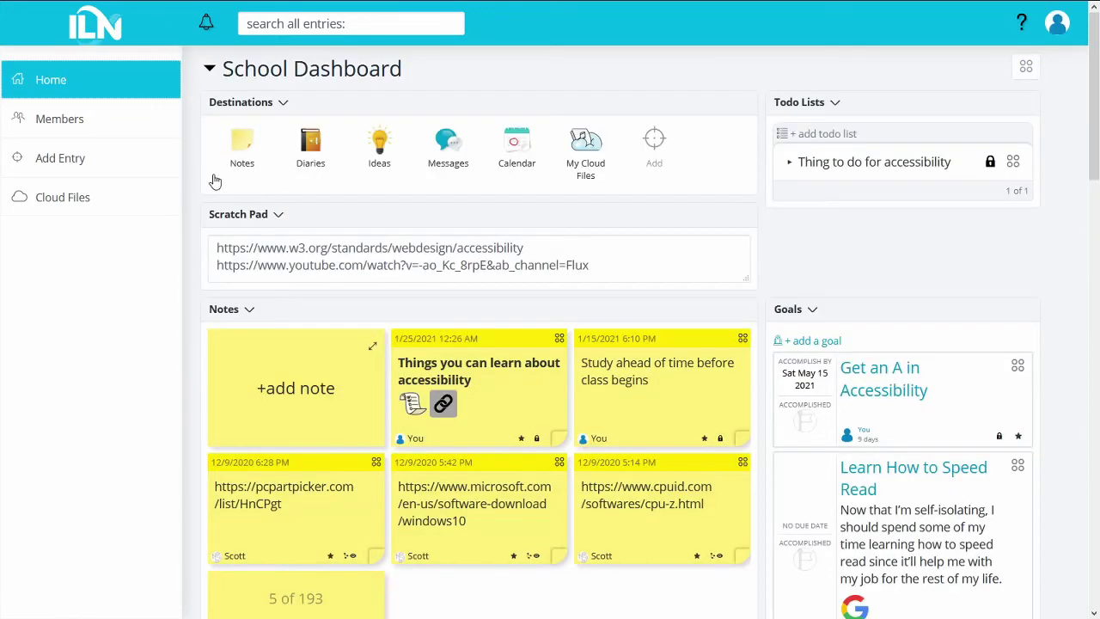
pyautogui.scroll(-3, 206, 149)
pyautogui.scroll(-3, 205, 150)
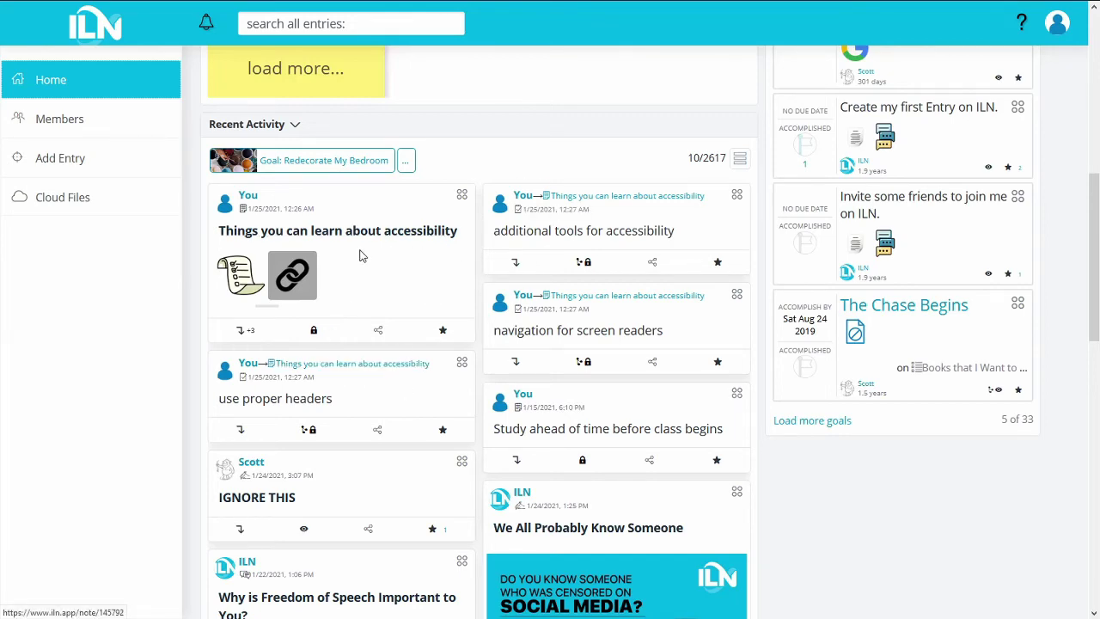
pyautogui.scroll(6, 375, 275)
pyautogui.doubleClick(379, 266)
pyautogui.tripleClick(377, 271)
pyautogui.hotkey('ctrl', 'c')
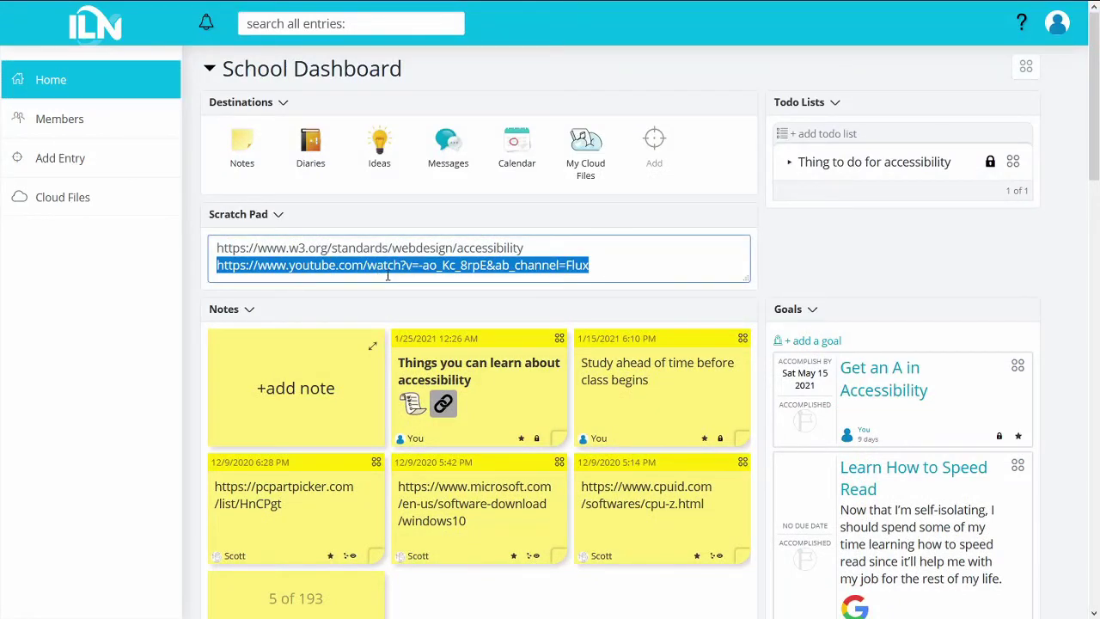
# - Edit the "Things you can learn about accessibility" note to attach the copied YouTube link, and save the note
pyautogui.click(432, 368)
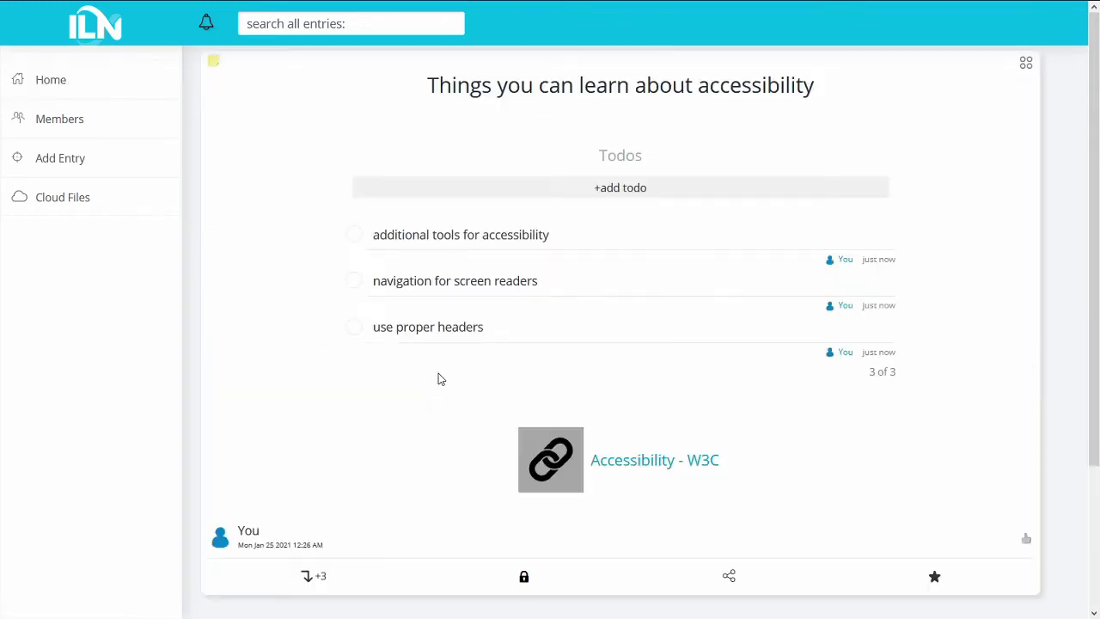
pyautogui.click(1026, 63)
pyautogui.click(967, 141)
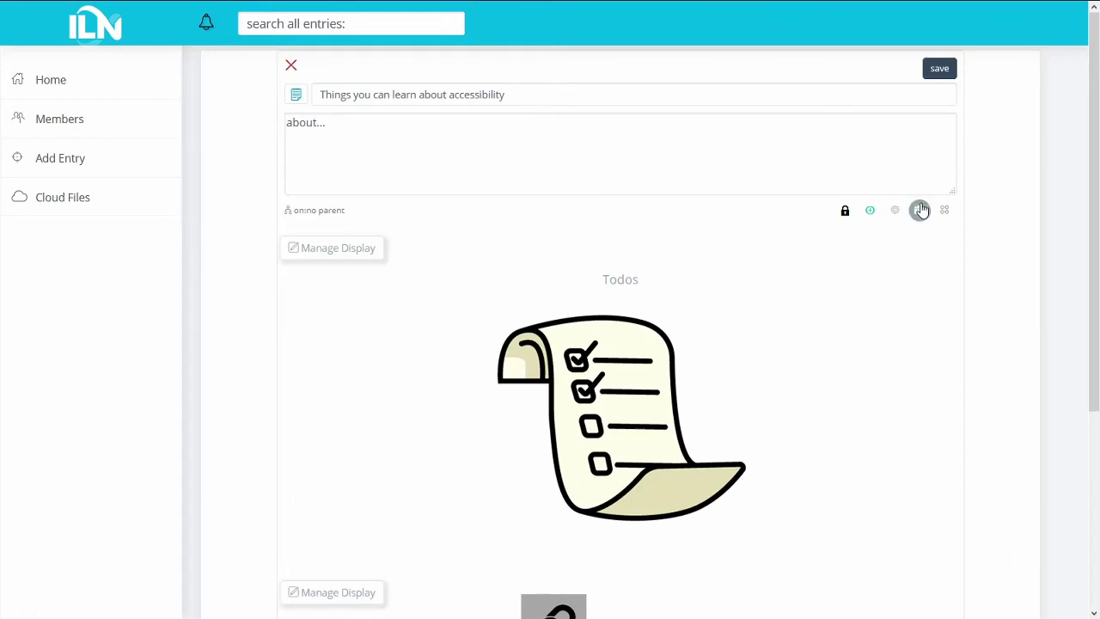
pyautogui.click(944, 210)
pyautogui.click(881, 183)
pyautogui.click(864, 215)
pyautogui.hotkey('ctrl', 'v')
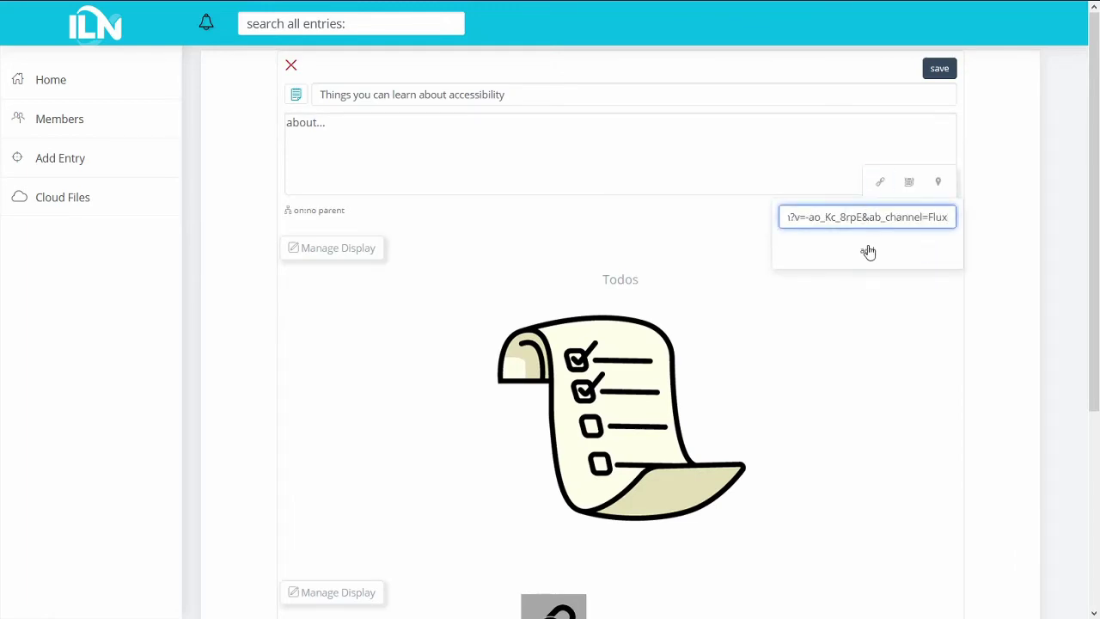
pyautogui.click(867, 251)
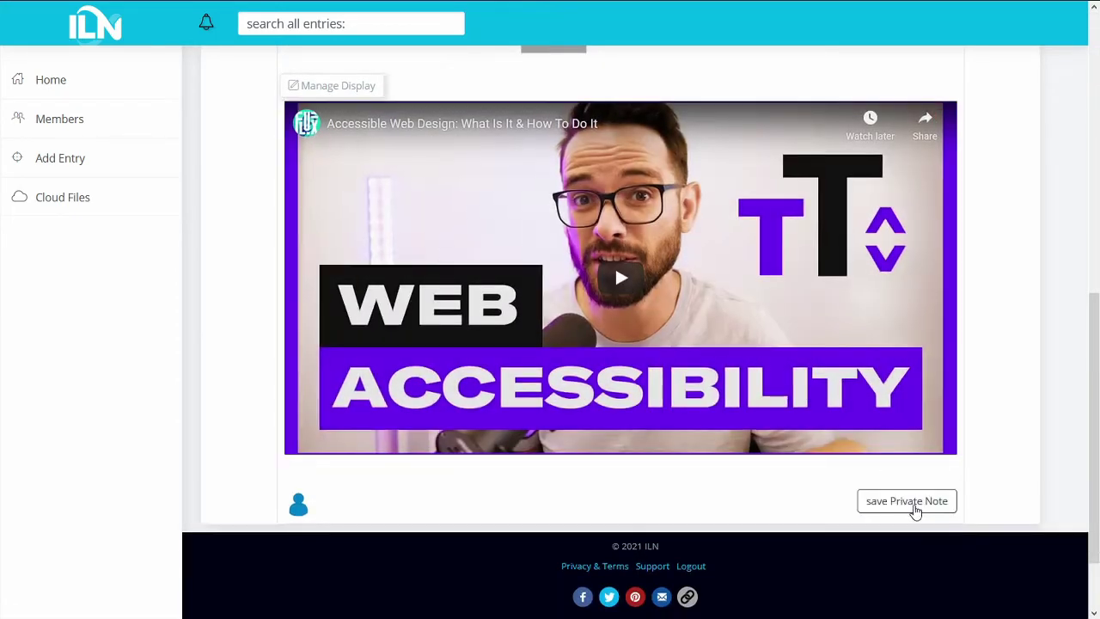
pyautogui.click(913, 504)
# - Play the embedded web accessibility video in the saved note and review the note's contents
pyautogui.scroll(-3, 721, 342)
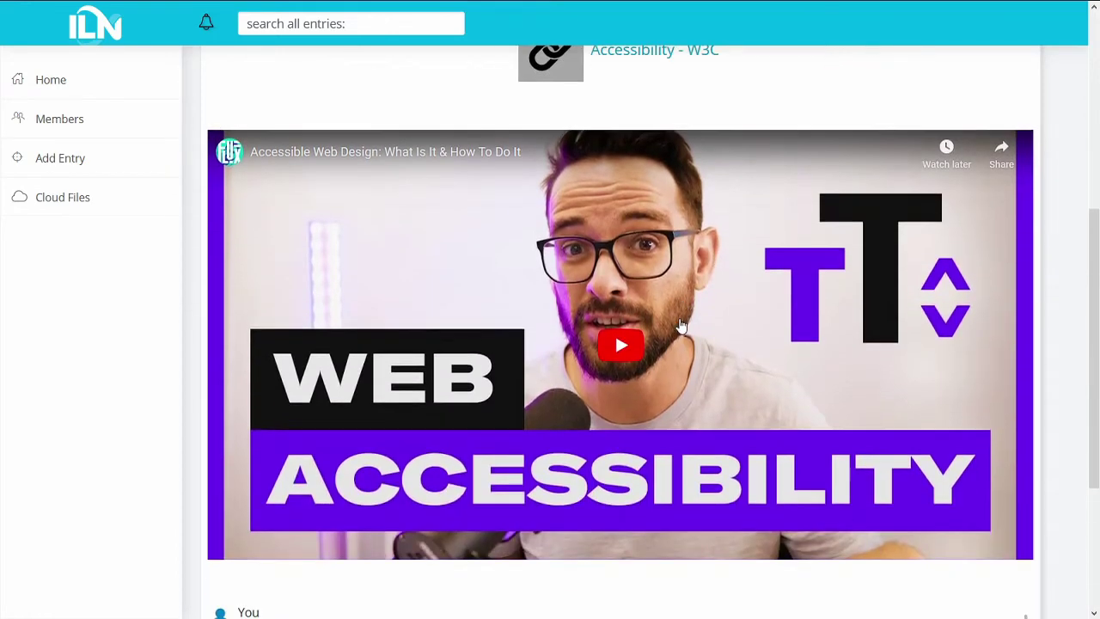
pyautogui.click(622, 339)
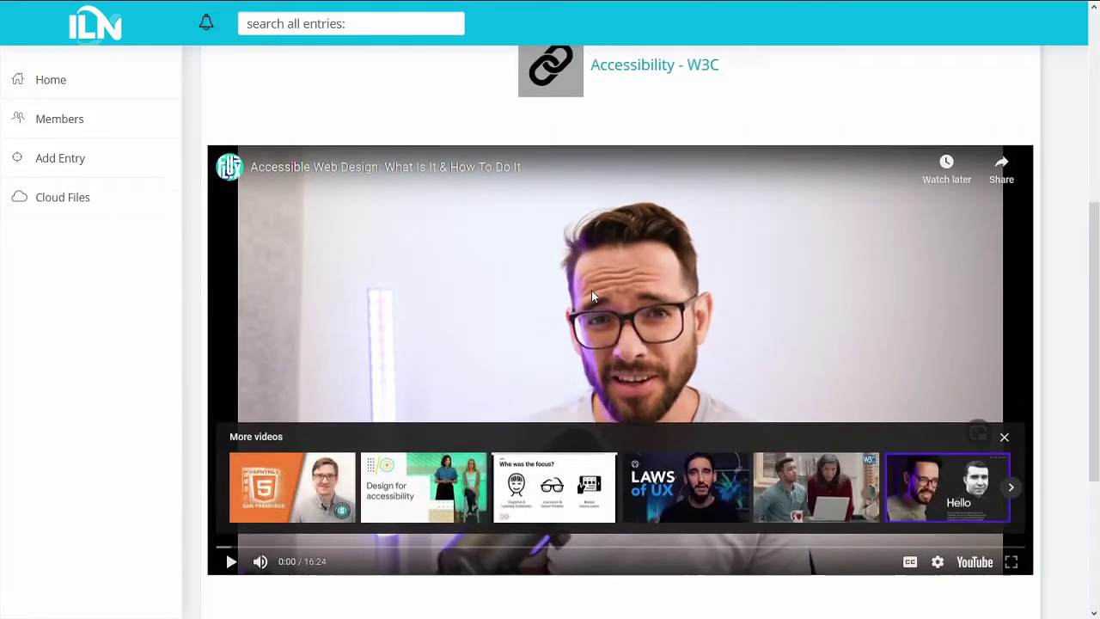
pyautogui.scroll(5, 601, 297)
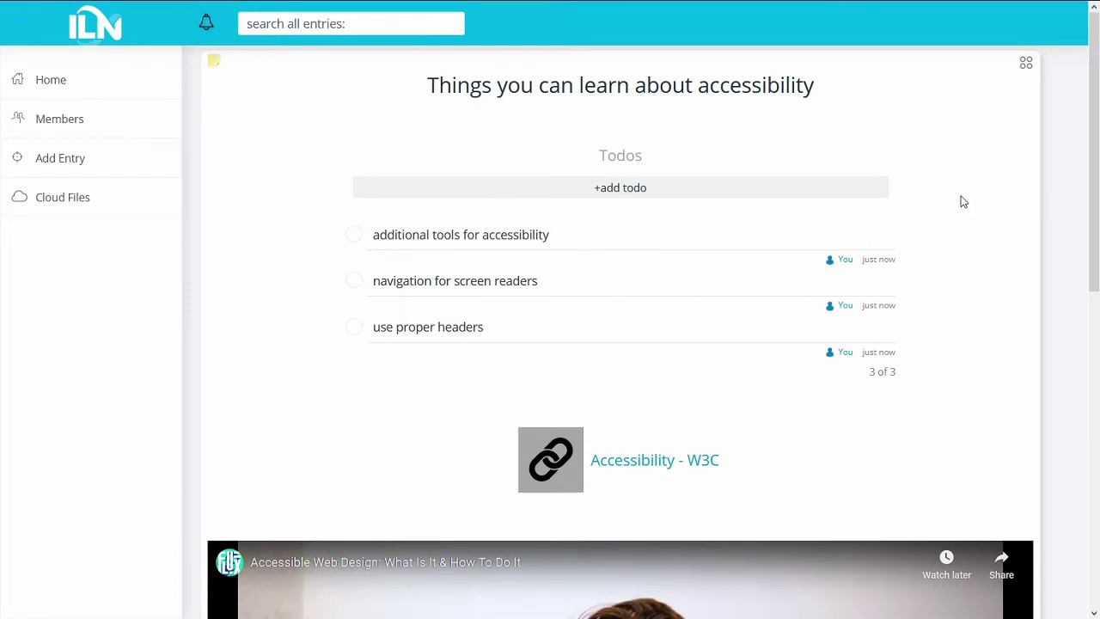
# - Edit the accessibility note to add a date named "Look at this list" for January 26, 2021 at 1:00 PM
pyautogui.click(1027, 69)
pyautogui.click(978, 142)
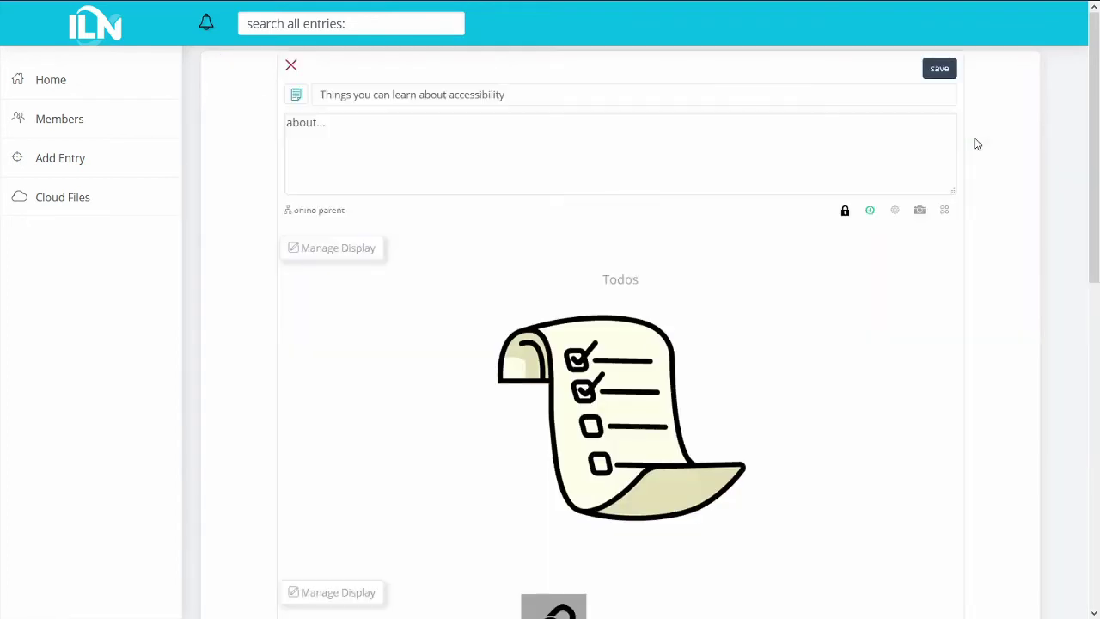
pyautogui.click(943, 213)
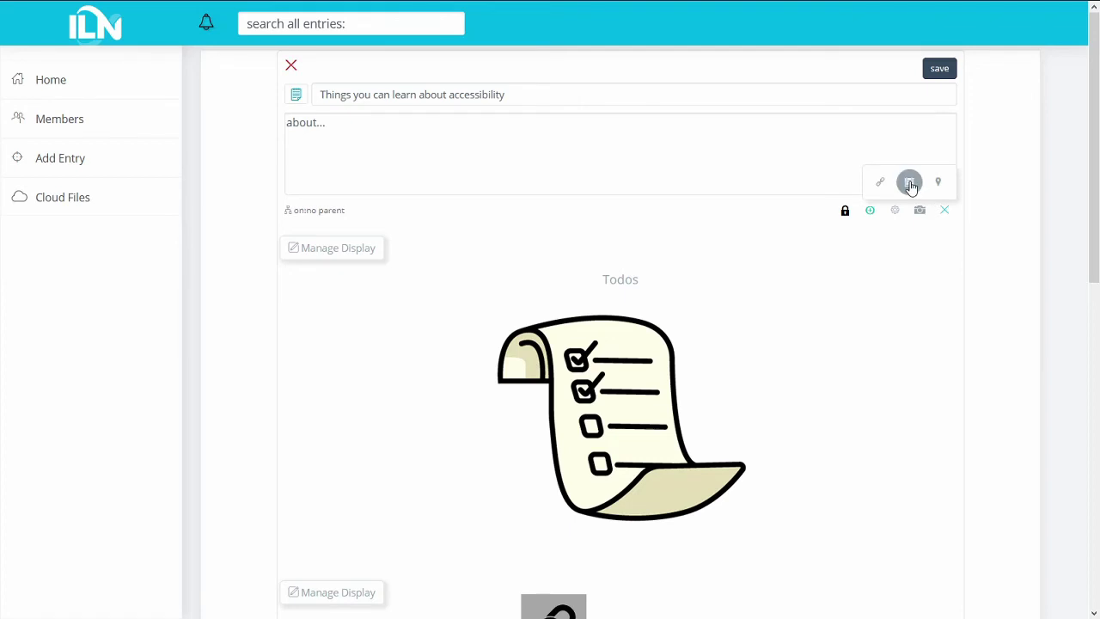
pyautogui.click(910, 184)
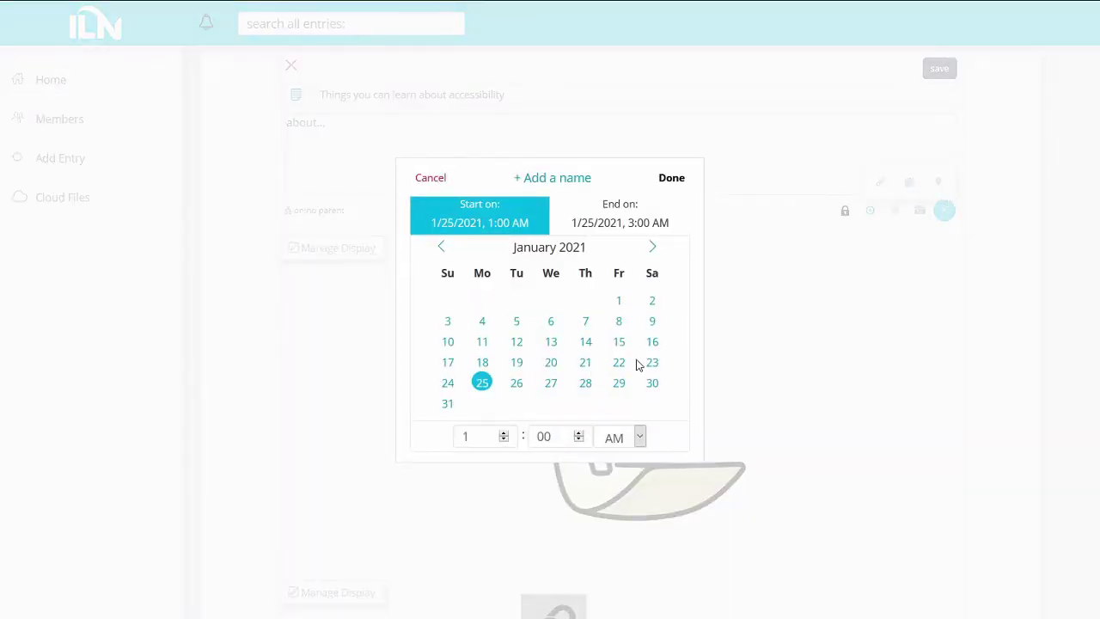
pyautogui.click(517, 389)
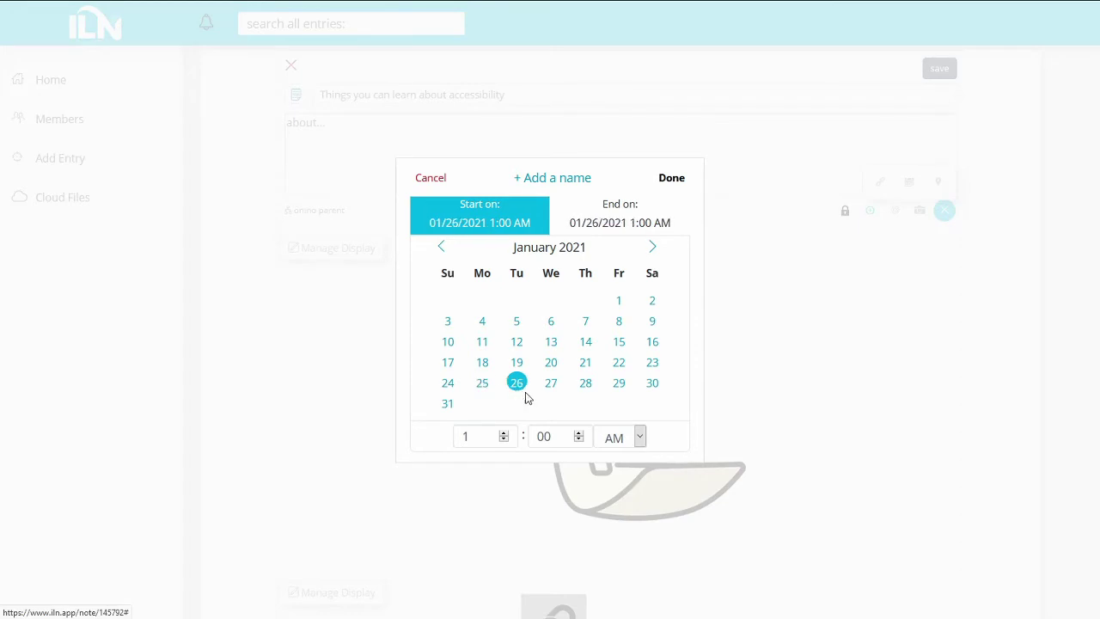
pyautogui.click(616, 437)
pyautogui.click(617, 475)
pyautogui.click(558, 177)
pyautogui.write('Look at this list')
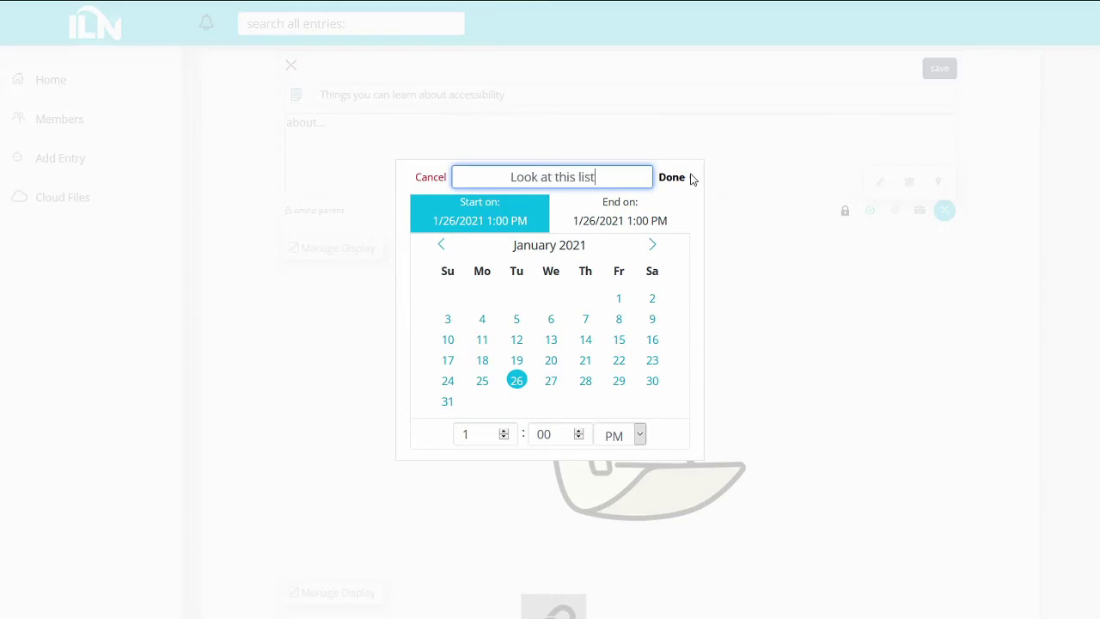
pyautogui.click(689, 178)
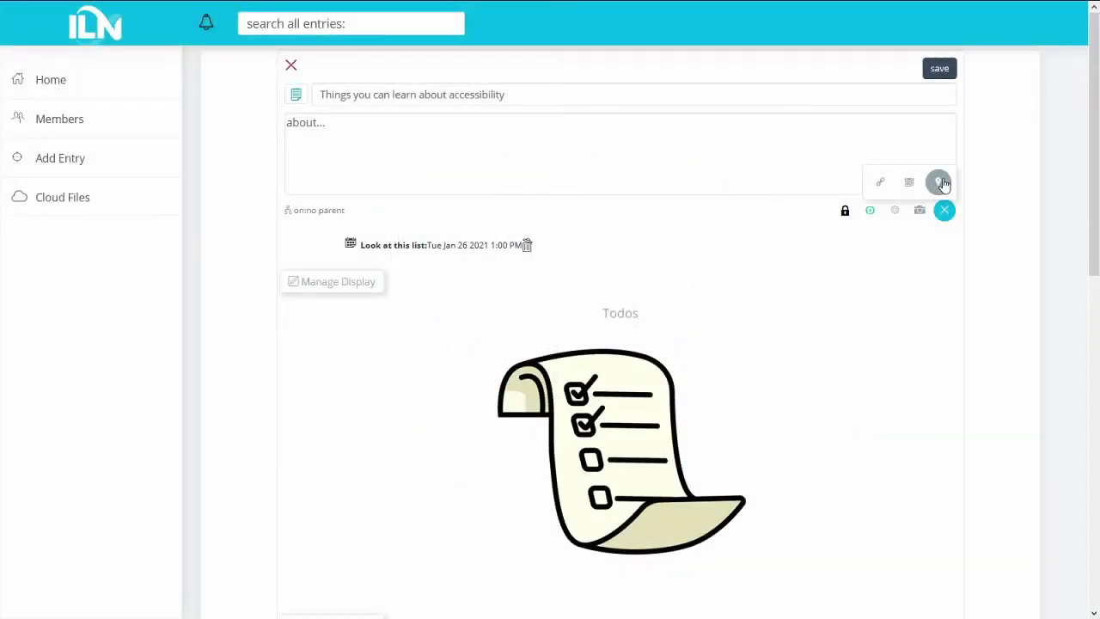
# - Attach the saved "Accessible Location" entry as the note's location and save the note
pyautogui.click(939, 184)
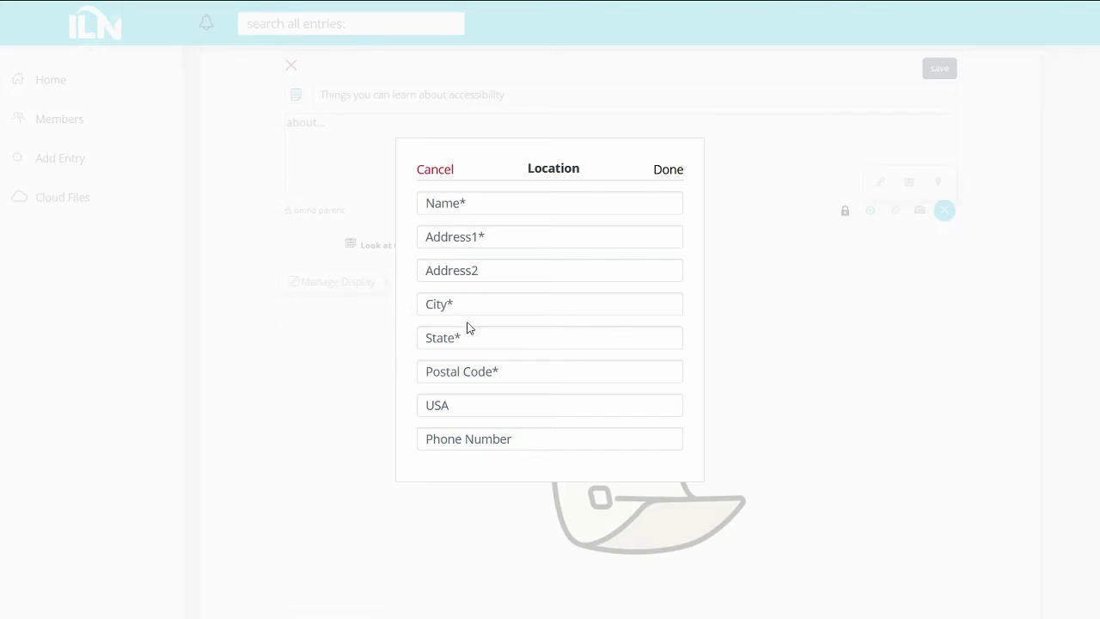
pyautogui.click(445, 207)
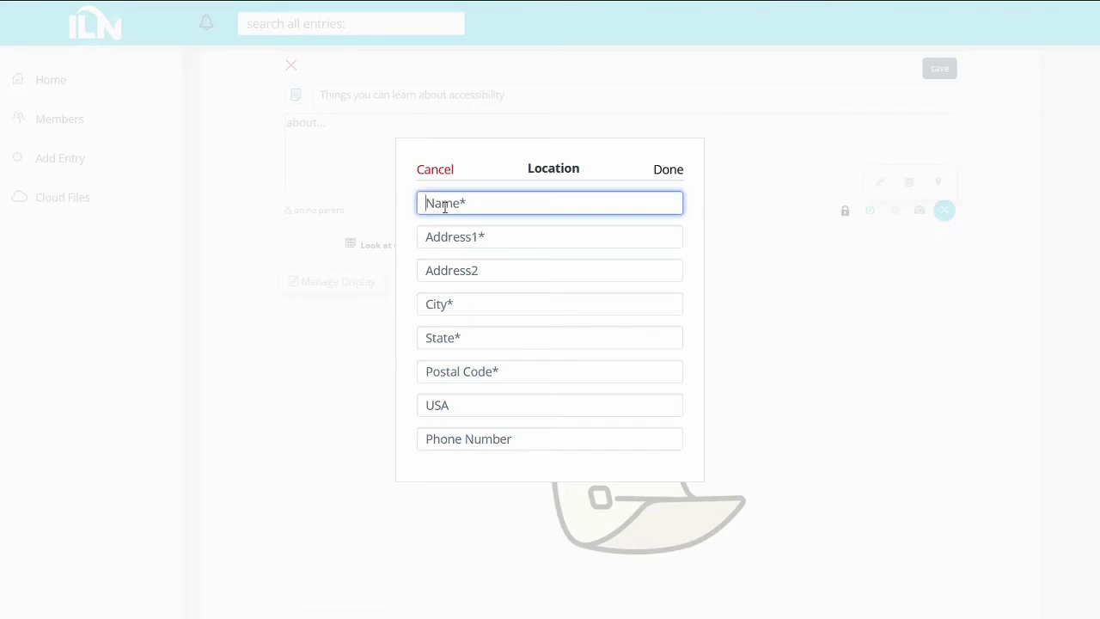
pyautogui.write('a')
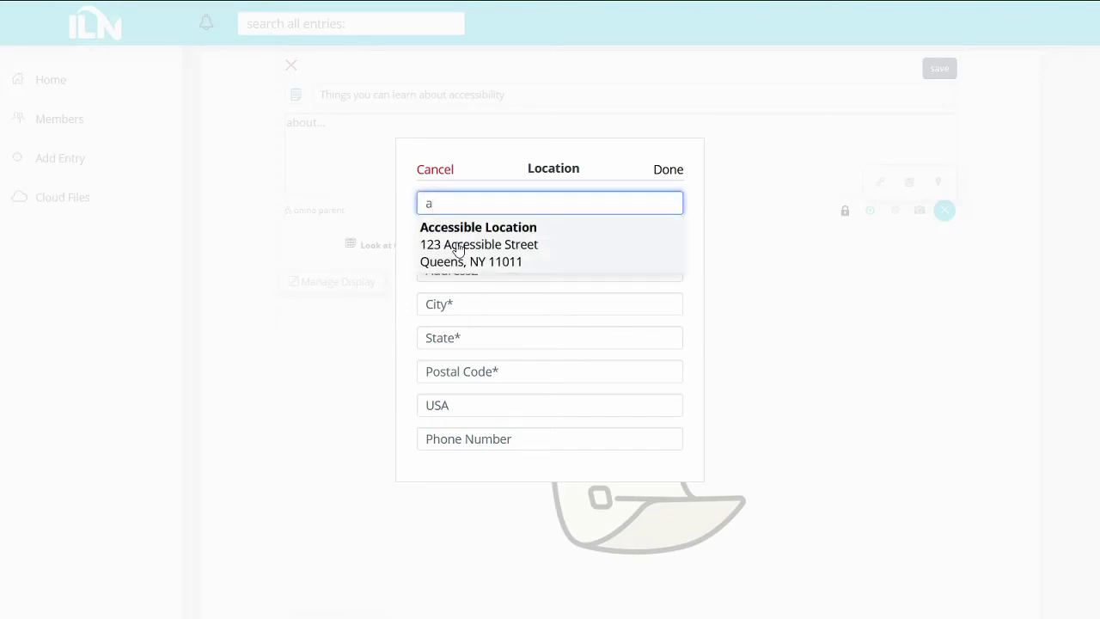
pyautogui.click(459, 249)
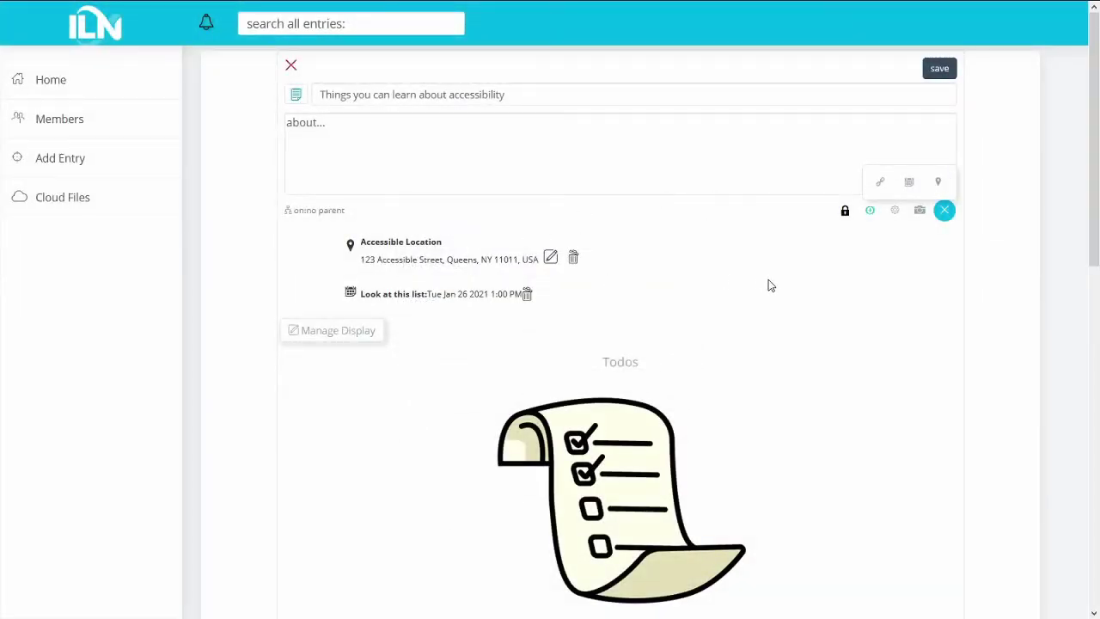
pyautogui.click(942, 75)
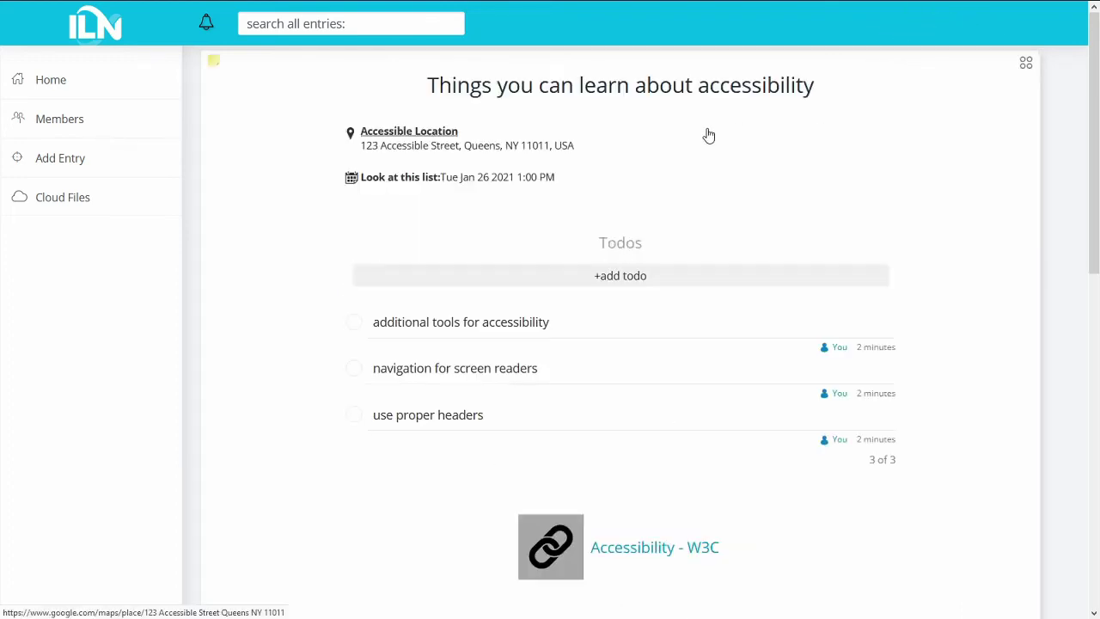
# - Check January 26 in the home dashboard's Calendar and open the accessibility note scheduled there
pyautogui.click(108, 92)
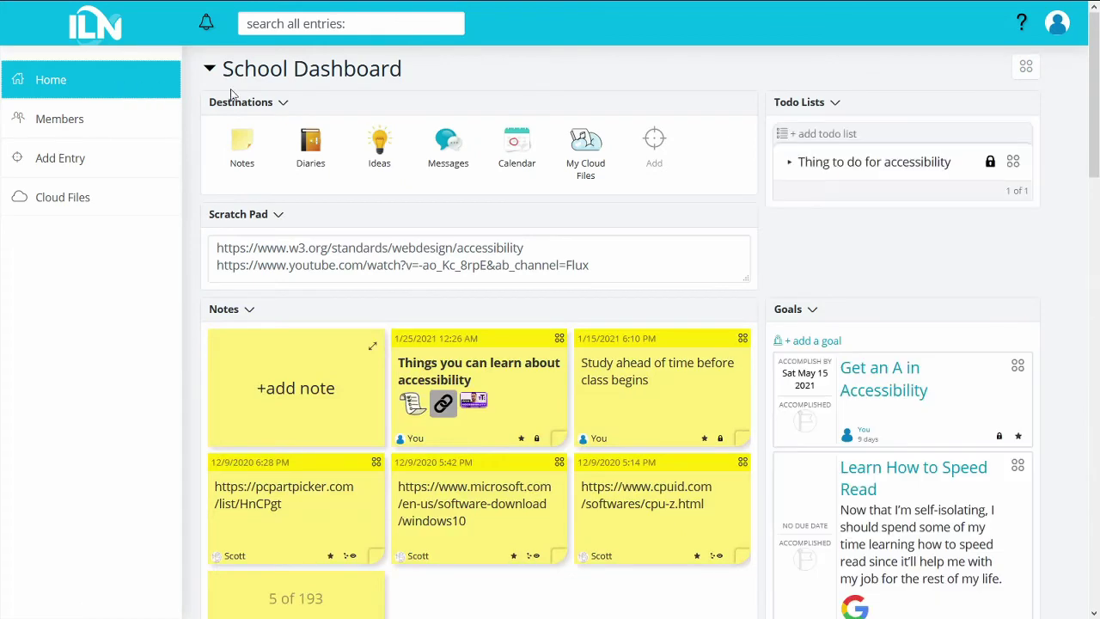
pyautogui.click(519, 145)
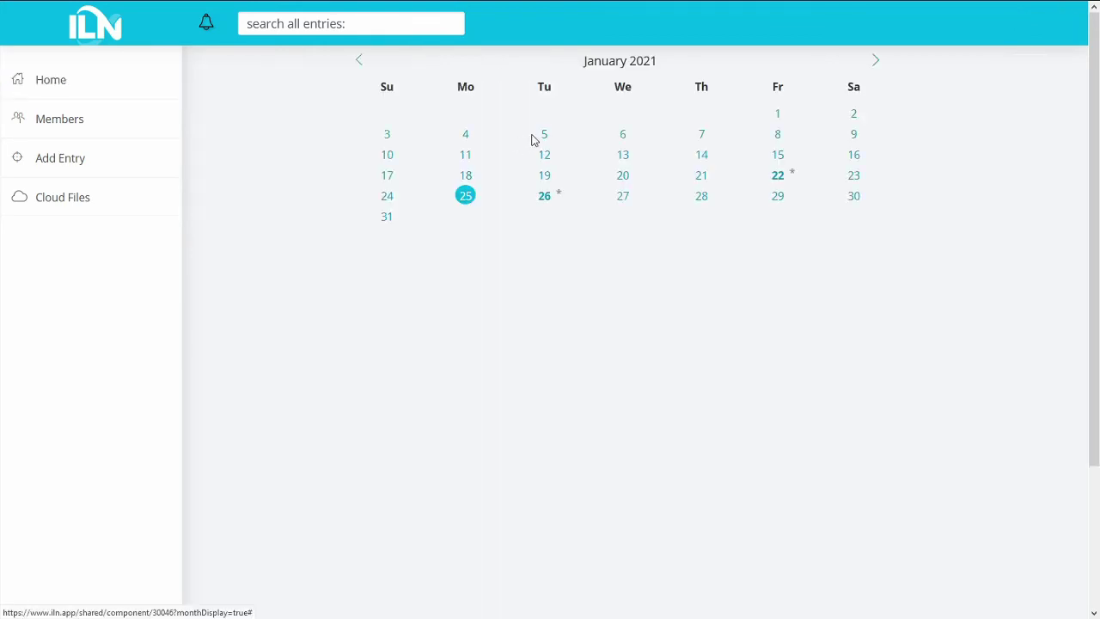
pyautogui.click(547, 199)
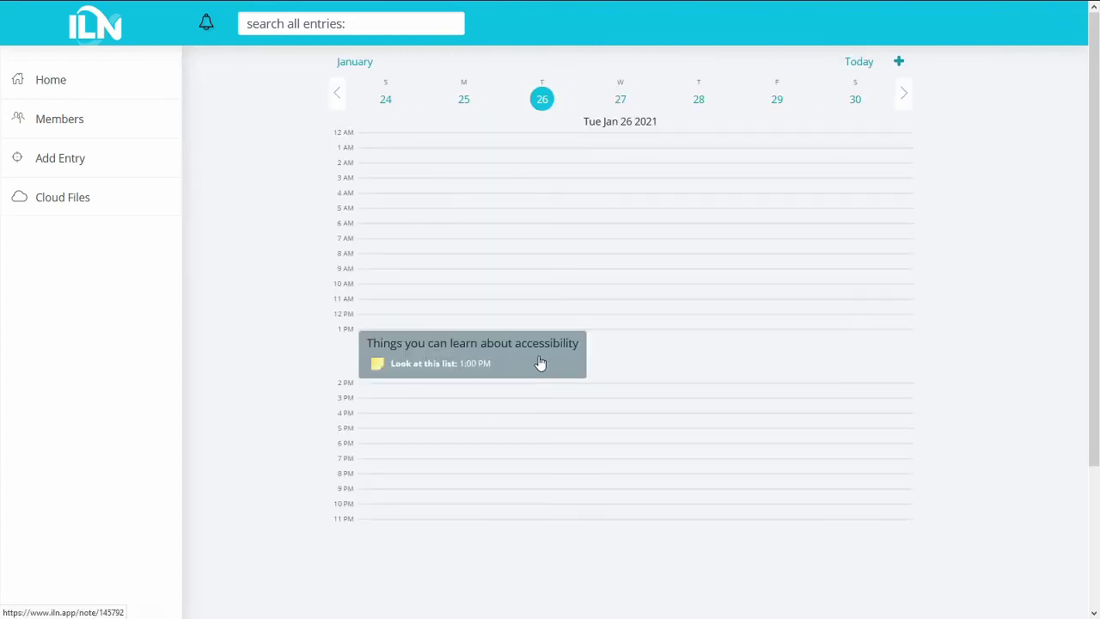
pyautogui.click(497, 371)
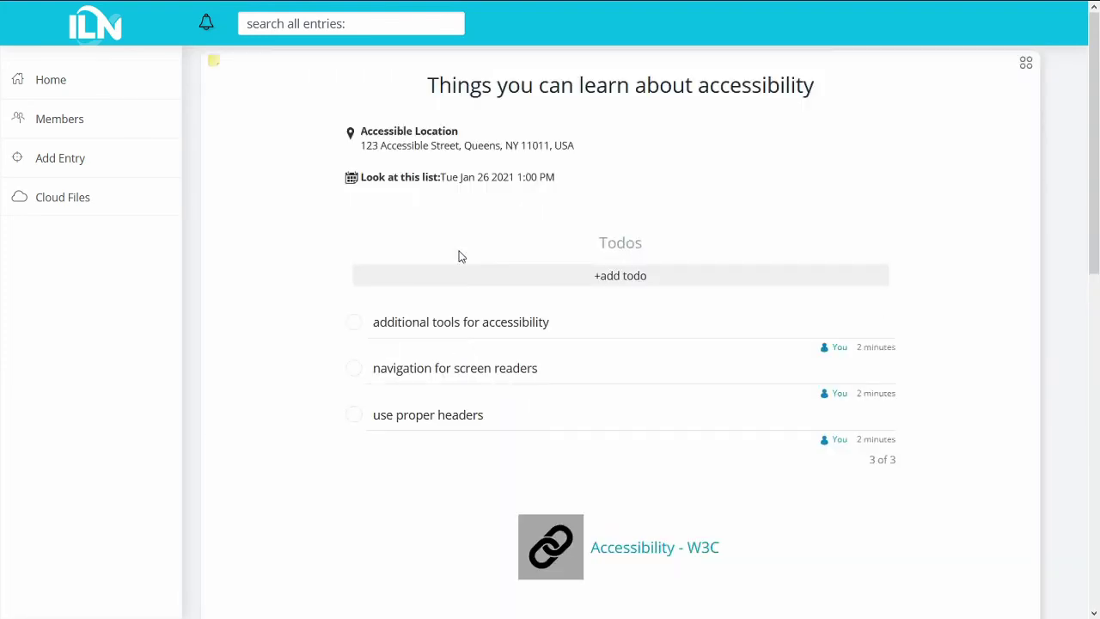
# - Edit the accessibility note and upload bunny.jpg from the "ILN file examples" folder into it
pyautogui.click(1026, 65)
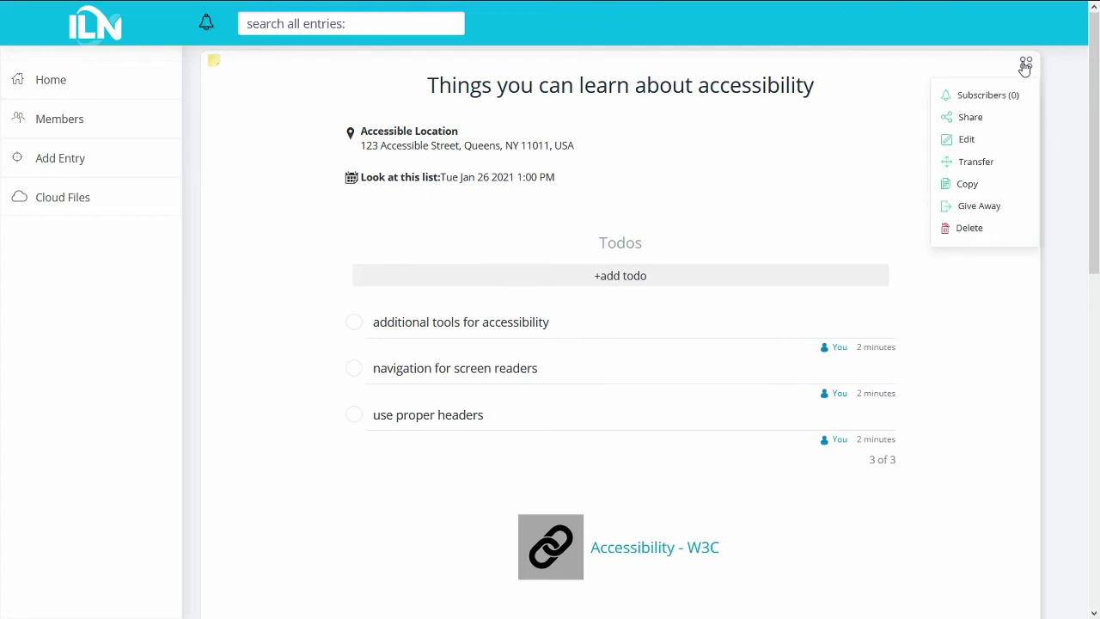
pyautogui.click(965, 141)
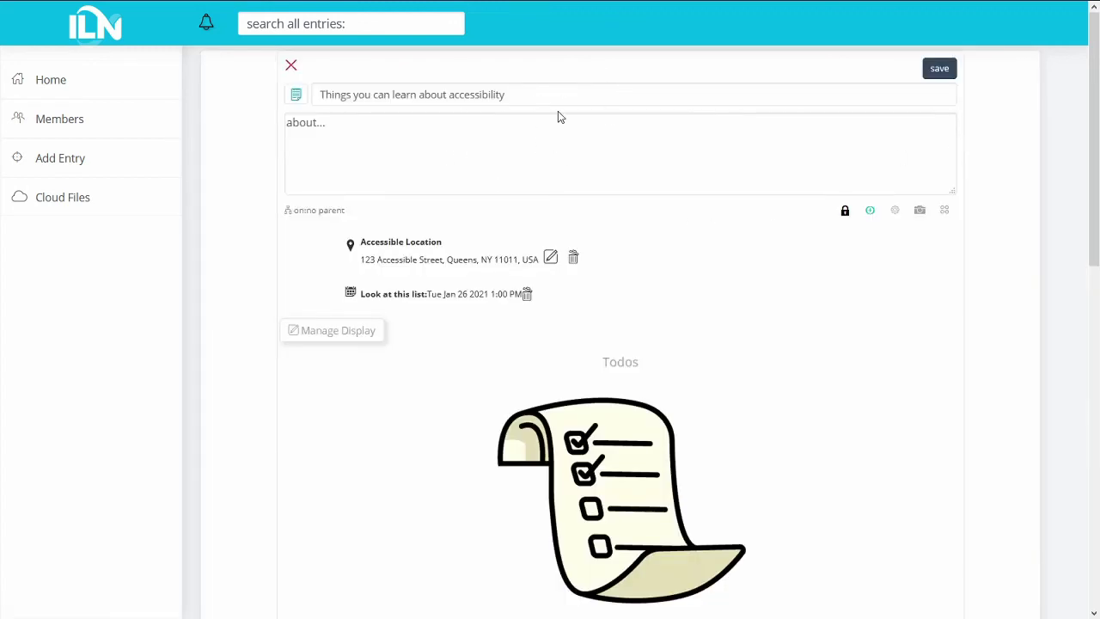
pyautogui.click(920, 211)
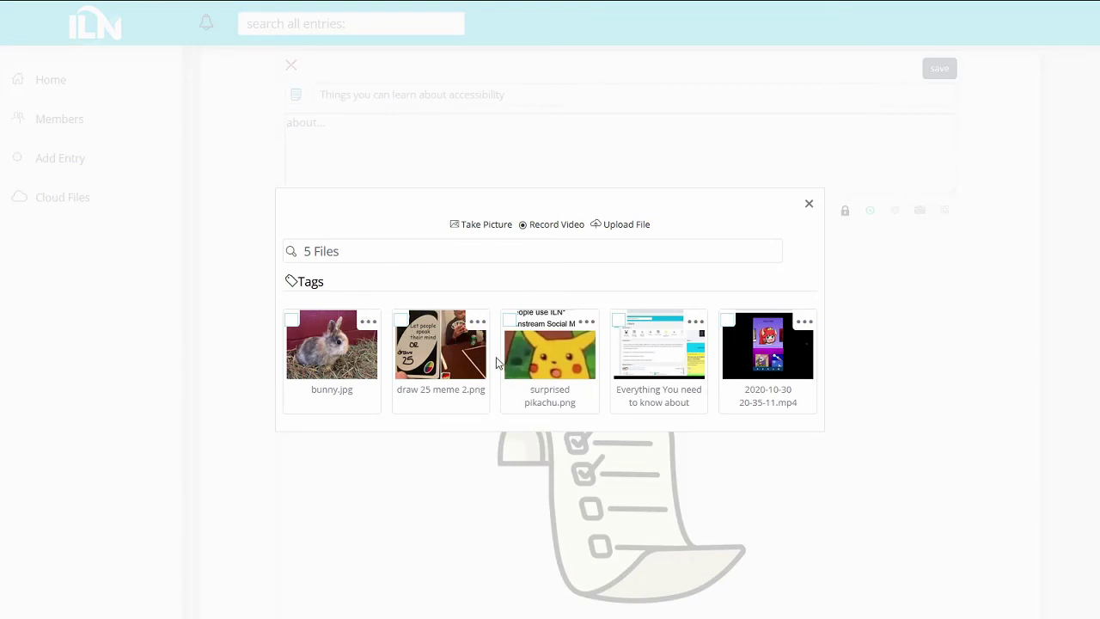
pyautogui.click(629, 227)
pyautogui.click(327, 316)
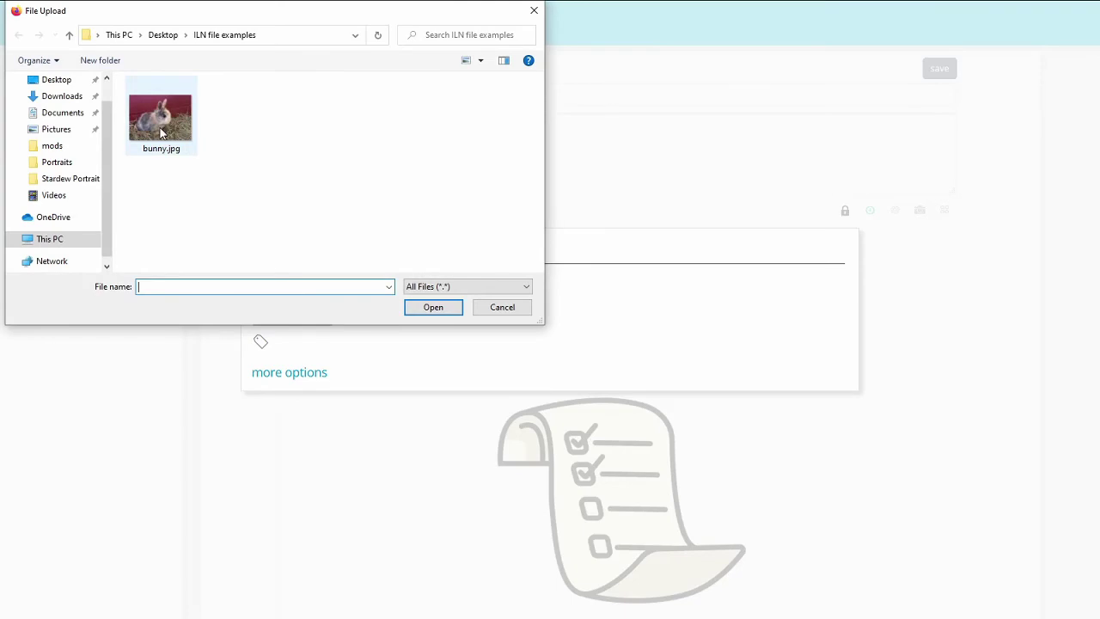
pyautogui.doubleClick(163, 120)
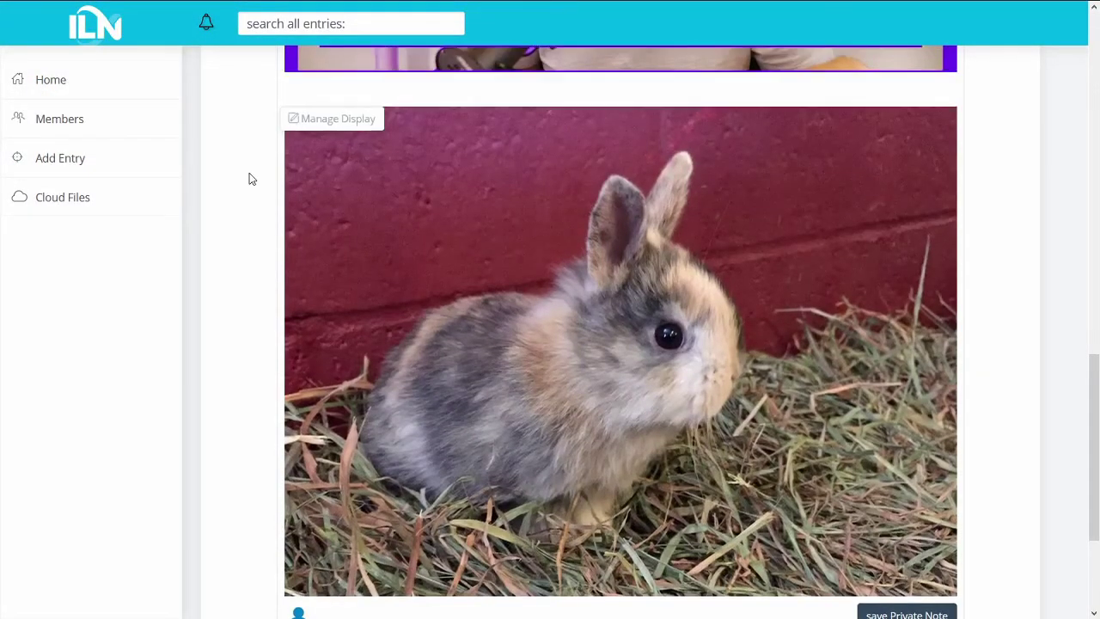
# - Attach the existing "Everything You need to know about" video from the cloud files and save the private note
pyautogui.scroll(3, 250, 176)
pyautogui.scroll(8, 249, 176)
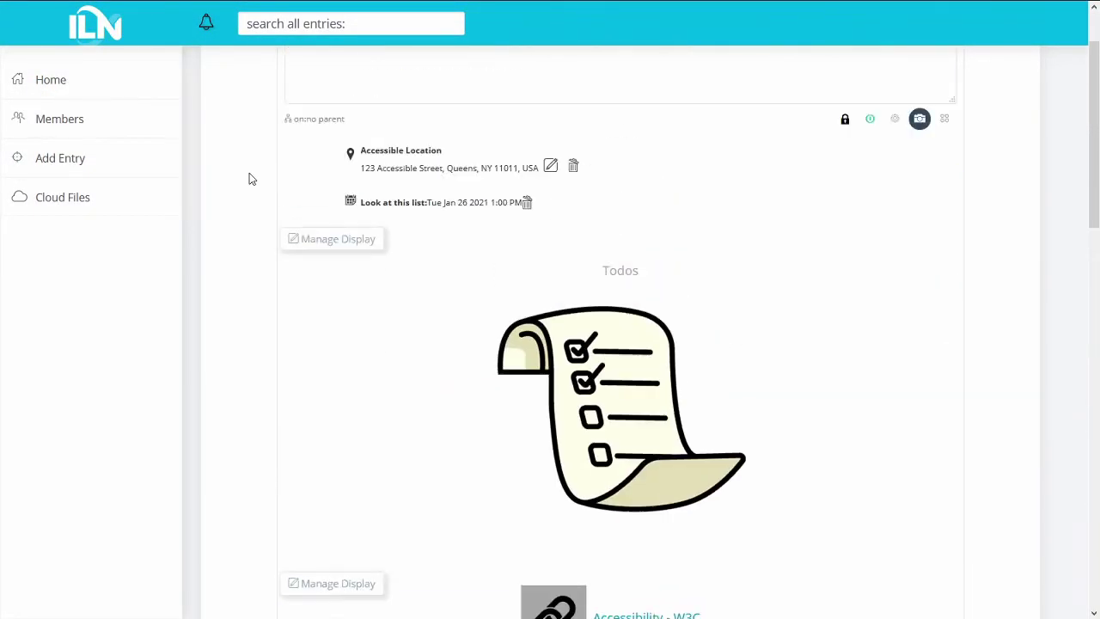
pyautogui.click(919, 124)
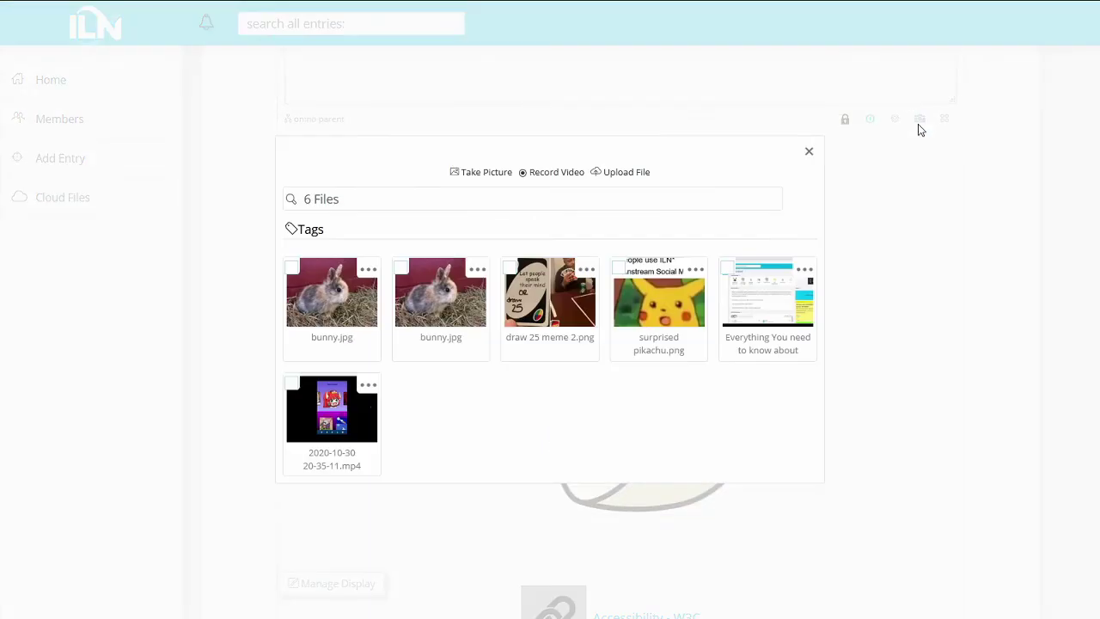
pyautogui.click(760, 311)
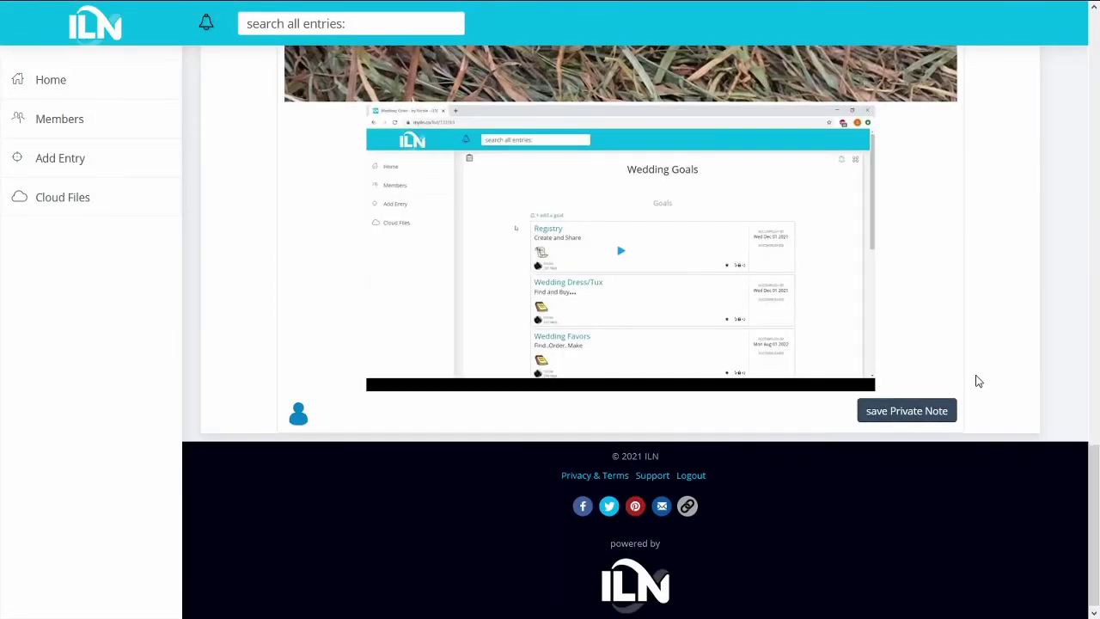
pyautogui.click(896, 412)
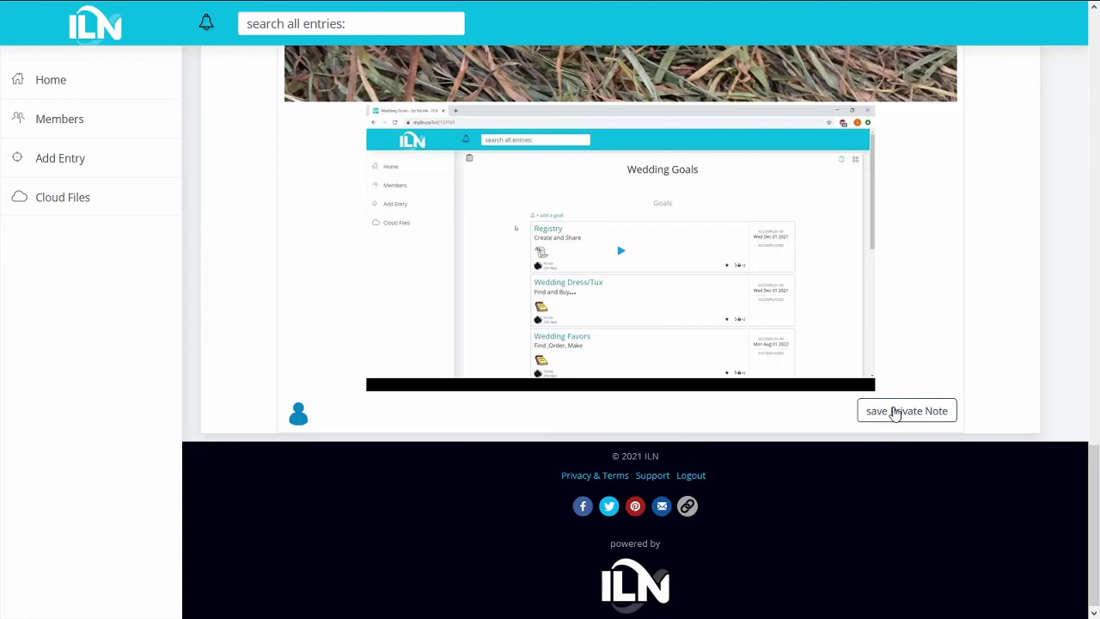
# - Review the picture and video in the saved note, and return to the home dashboard to look over its Notes section
pyautogui.scroll(-10, 902, 344)
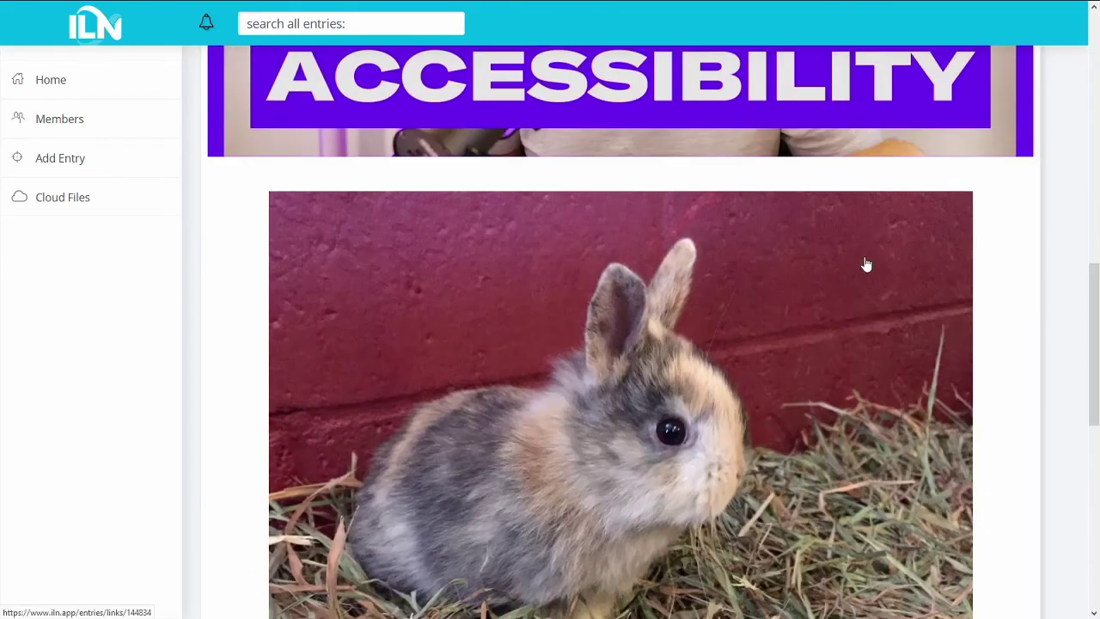
pyautogui.scroll(-7, 867, 264)
pyautogui.scroll(2, 614, 458)
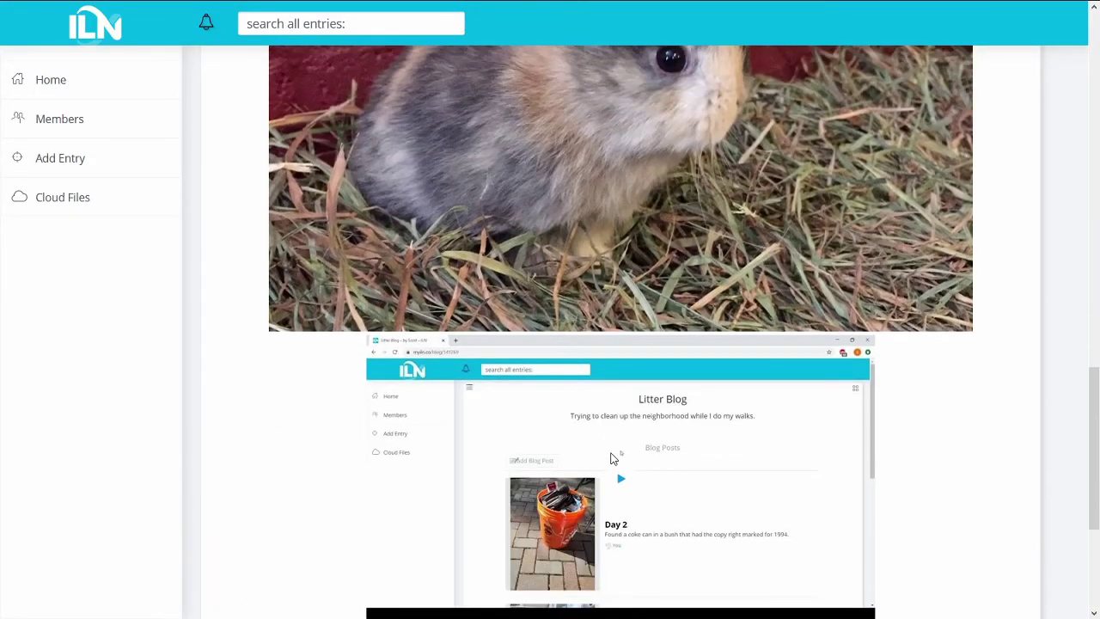
pyautogui.scroll(4, 607, 427)
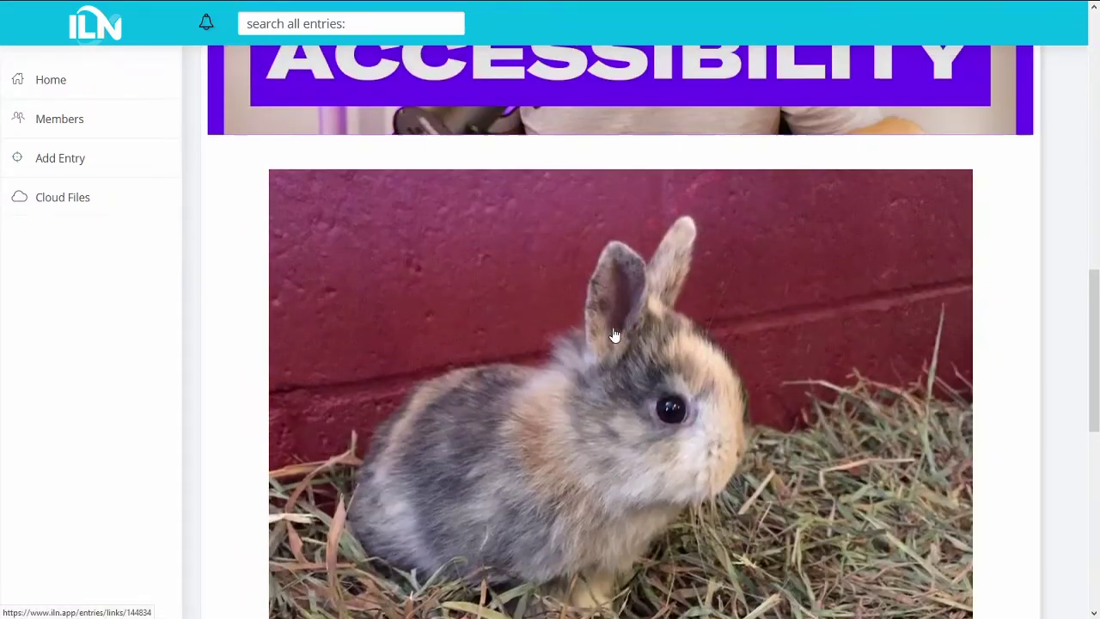
pyautogui.scroll(10, 614, 335)
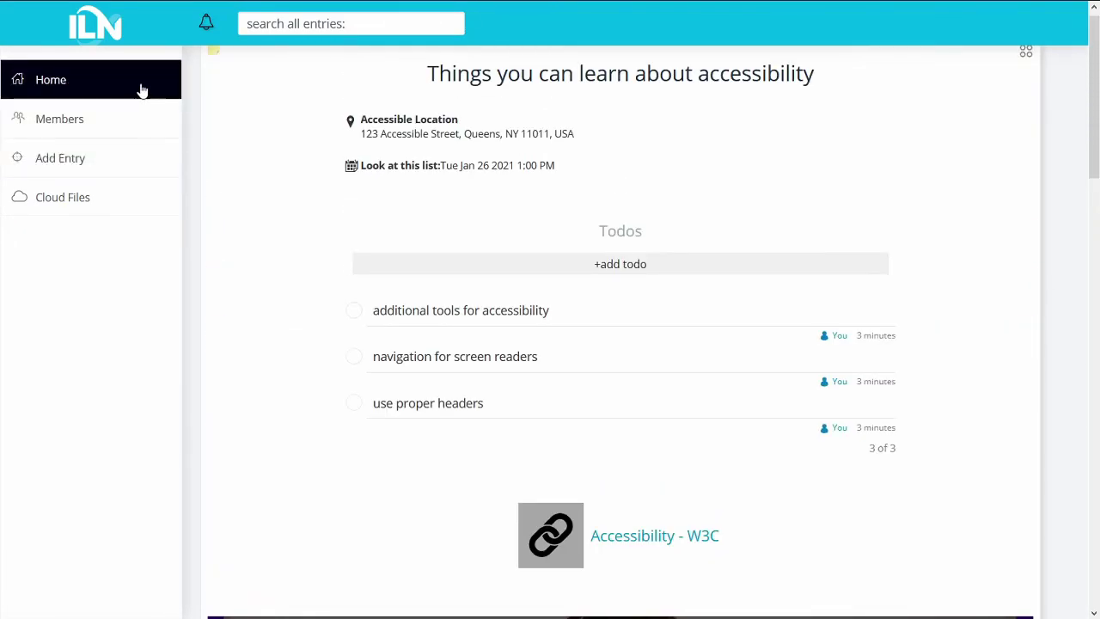
pyautogui.click(137, 88)
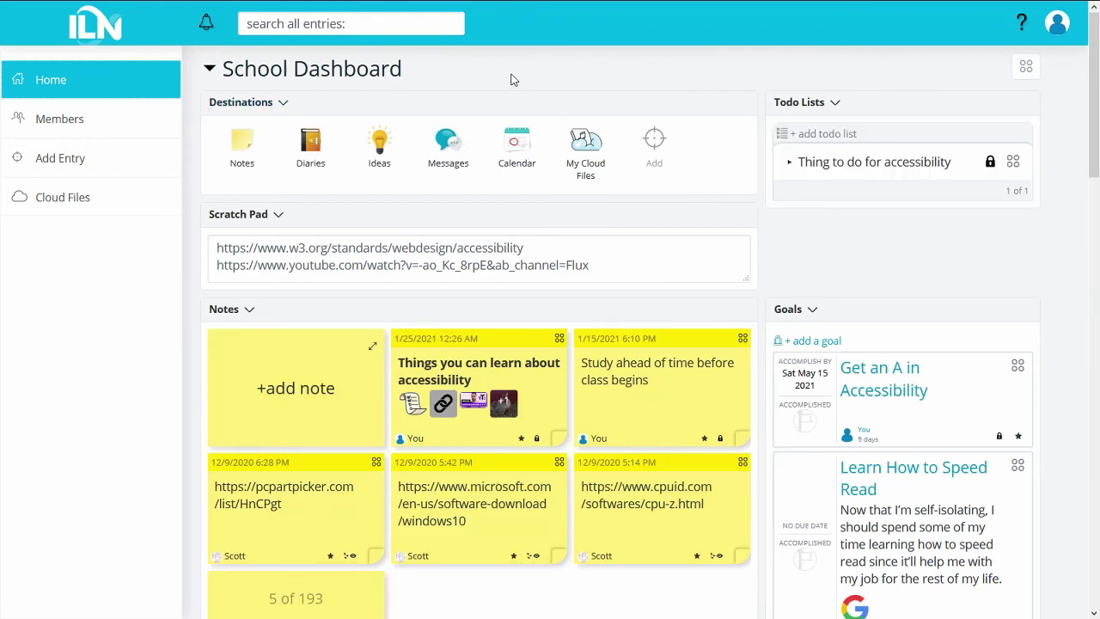
pyautogui.scroll(-3, 511, 76)
pyautogui.scroll(2, 510, 74)
# - Search all entries for "accessibility", look through the suggestions, and dismiss them
pyautogui.click(345, 21)
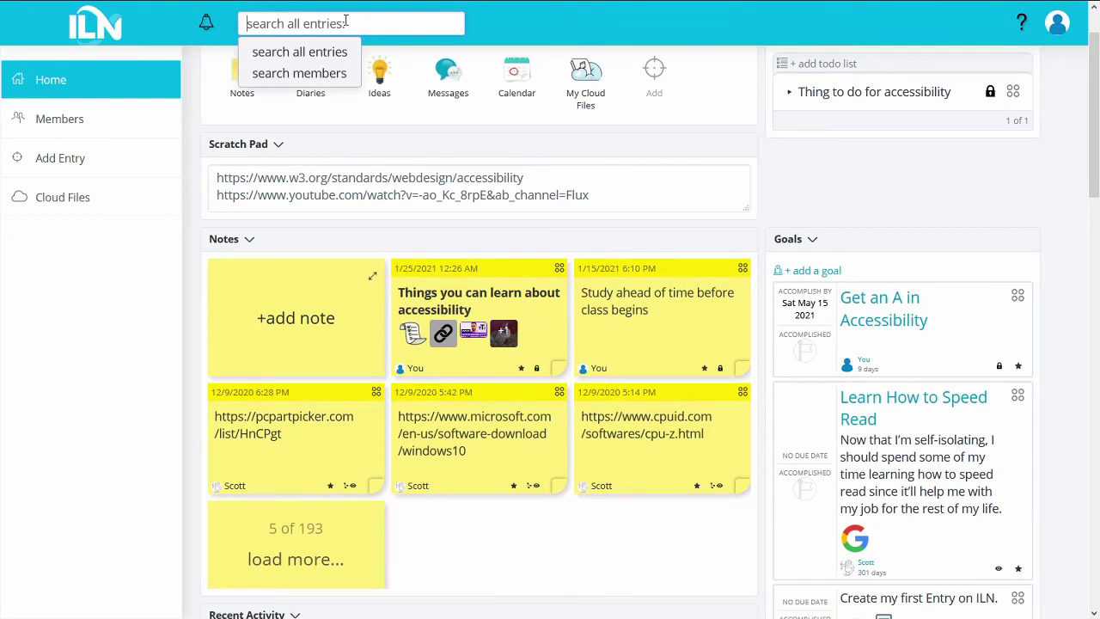
pyautogui.write('accessibility')
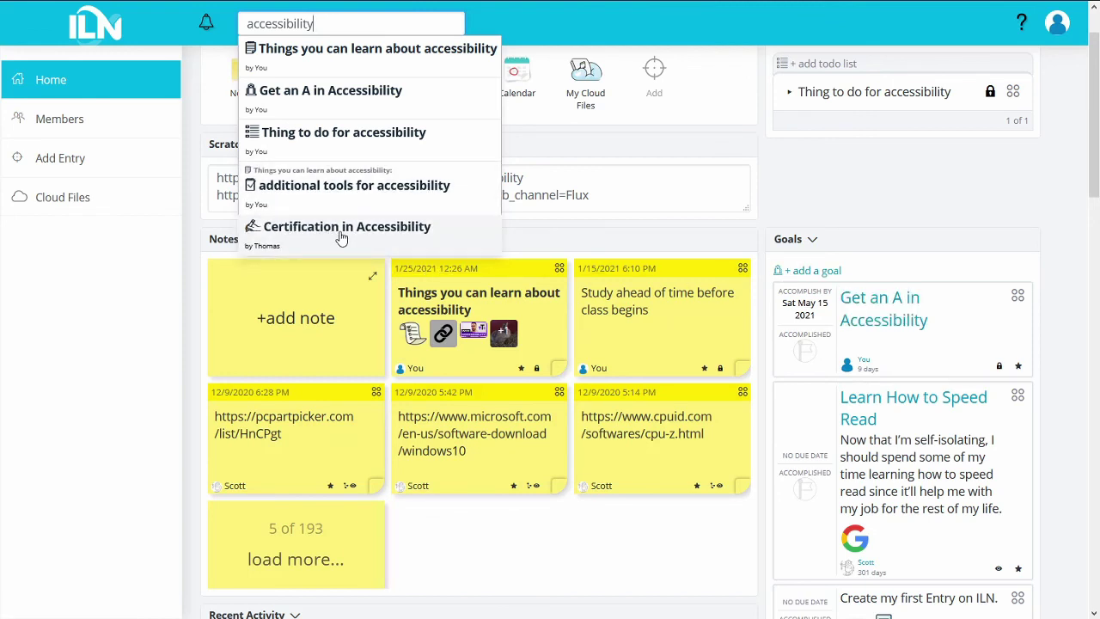
pyautogui.click(565, 239)
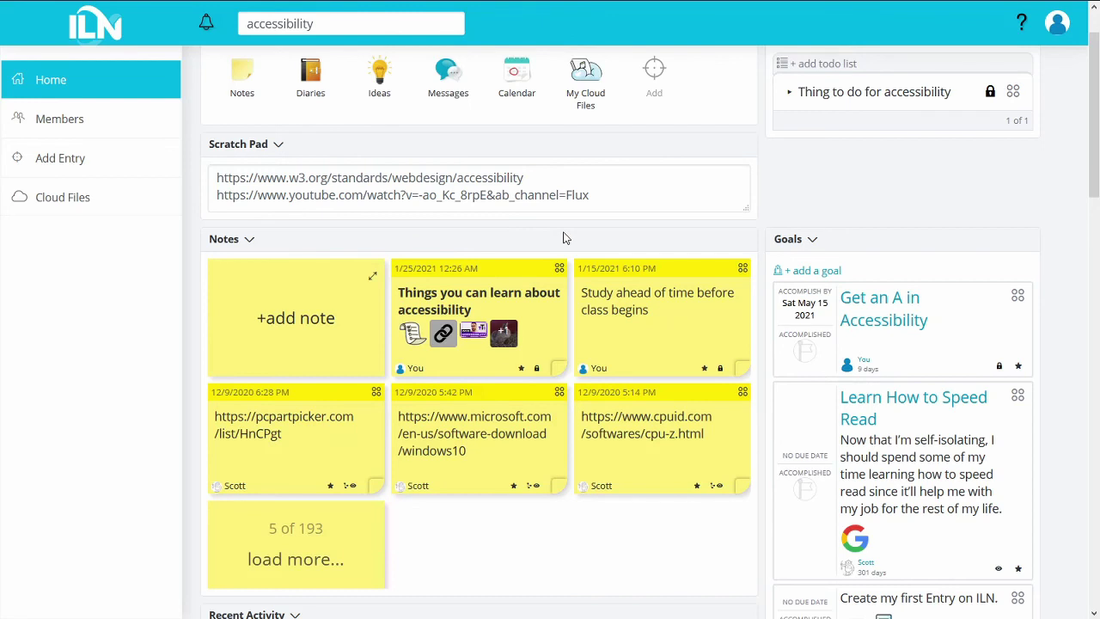
pyautogui.scroll(1, 572, 234)
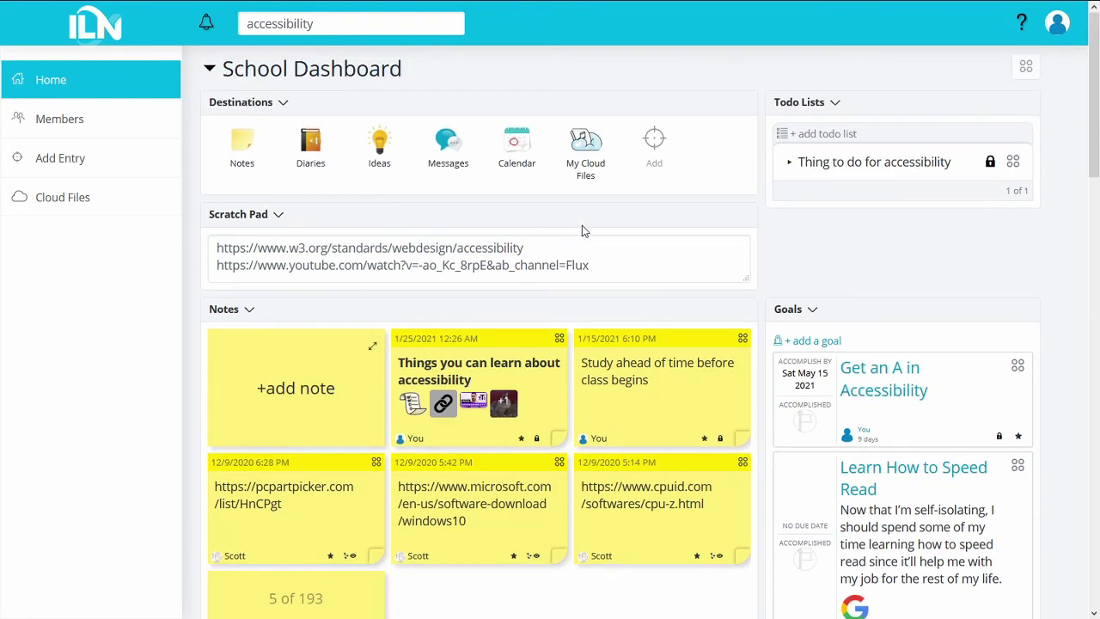